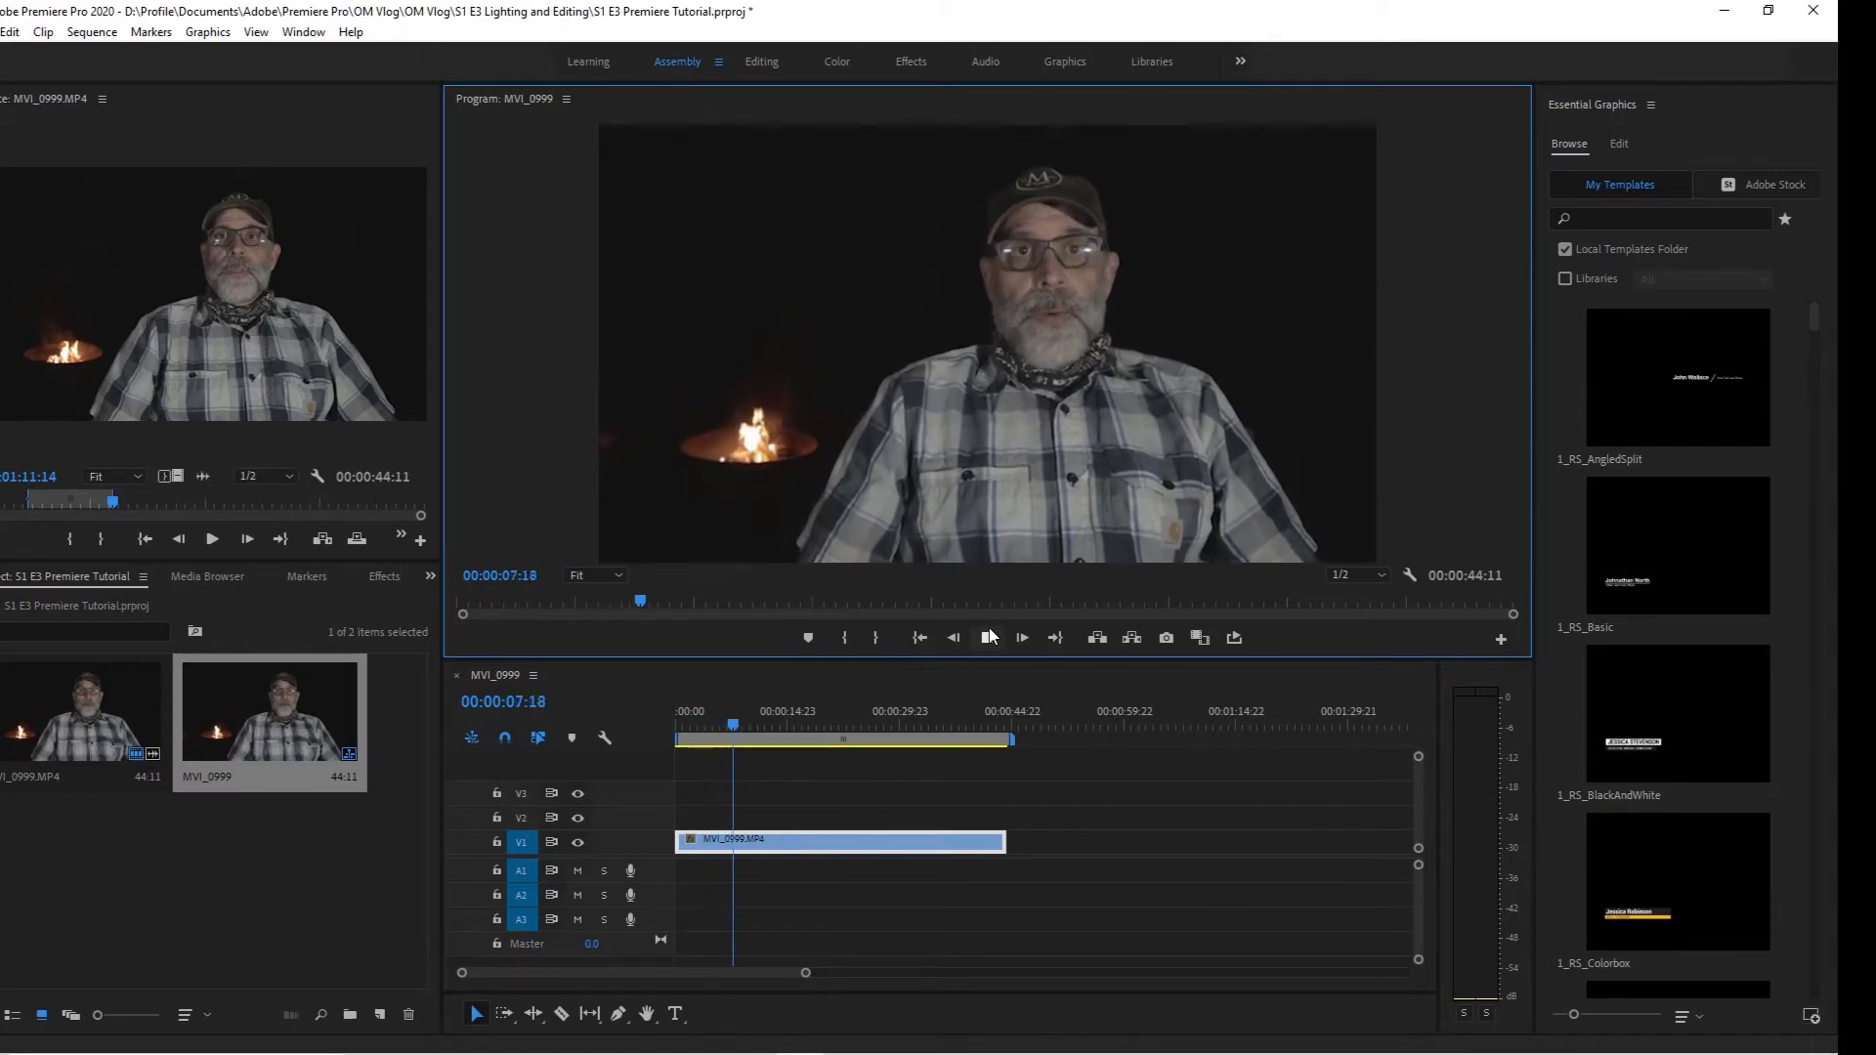
Step: Stop playback and paste a copy of the MVI_0999.MP4 clip onto track V2 at the sequence start
click(990, 636)
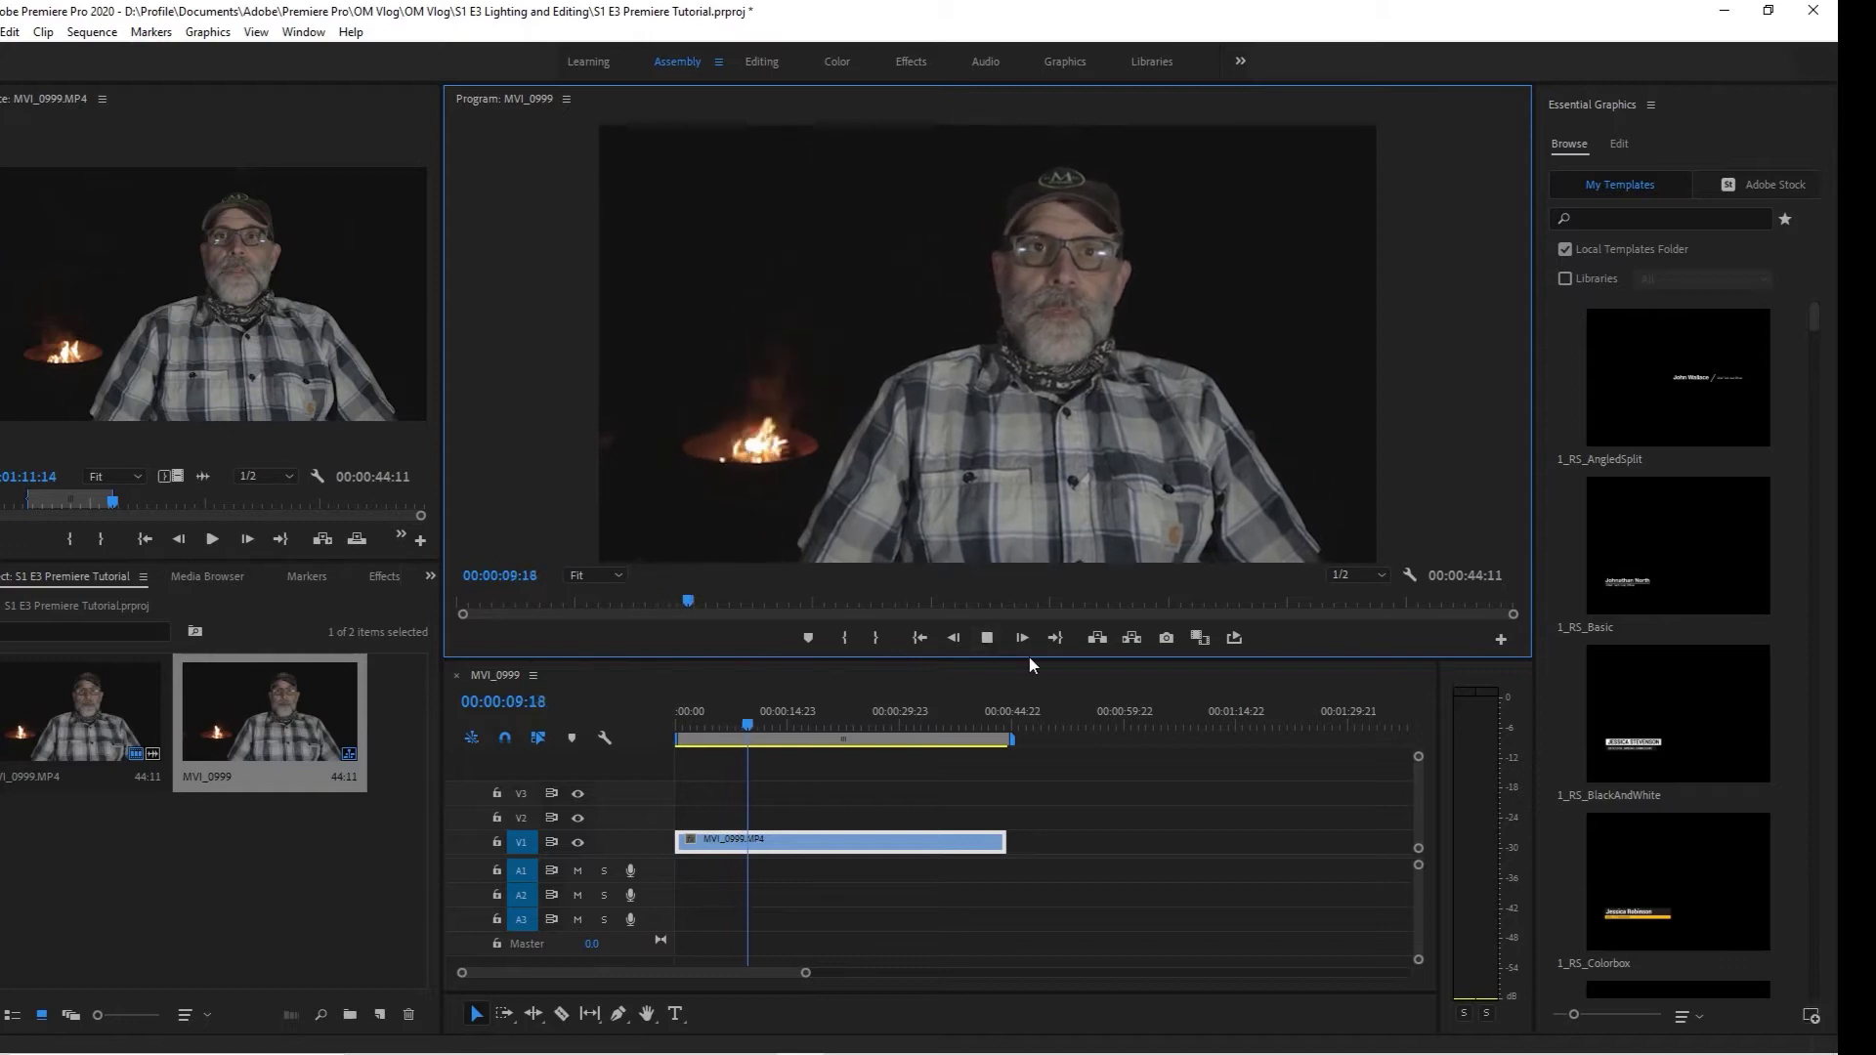
click(749, 725)
drag(748, 725, 664, 708)
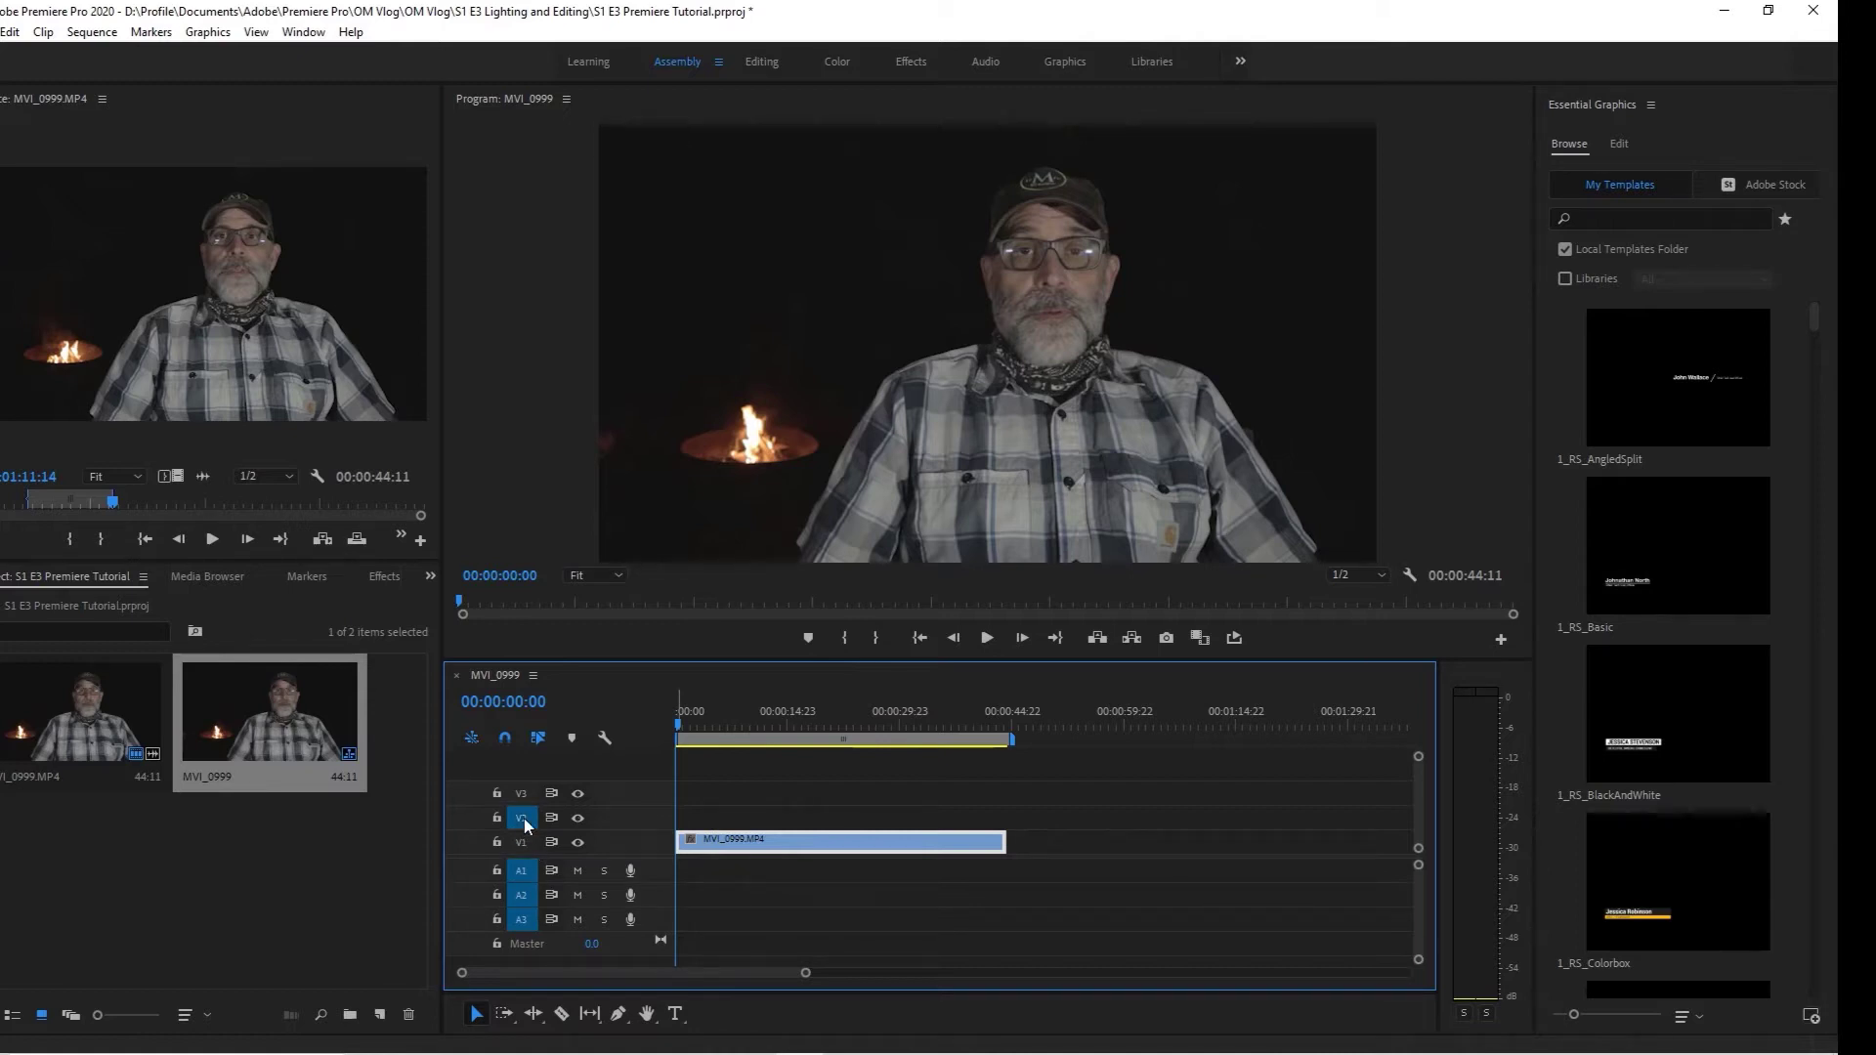
key(ctrl+v)
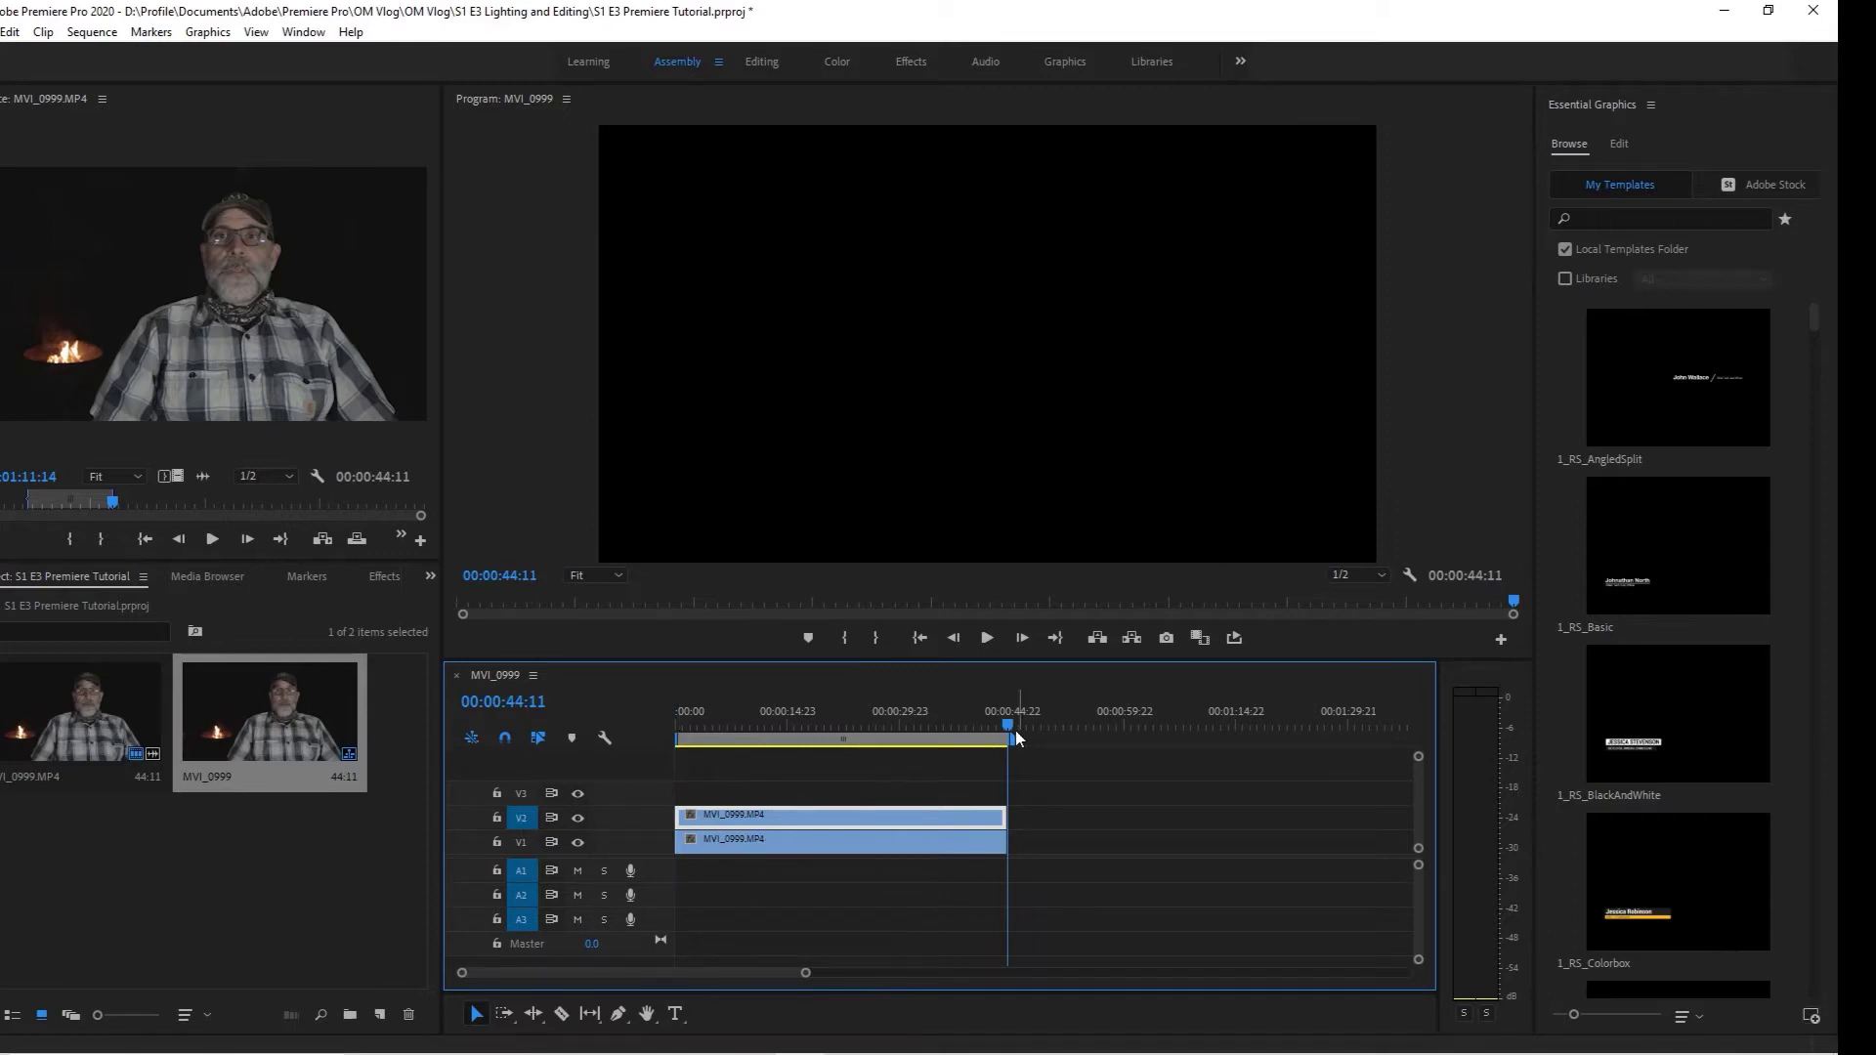
Step: Paste another copy of the clip onto track V3 at the sequence start, targeting V3 instead of V2
drag(1016, 729, 633, 717)
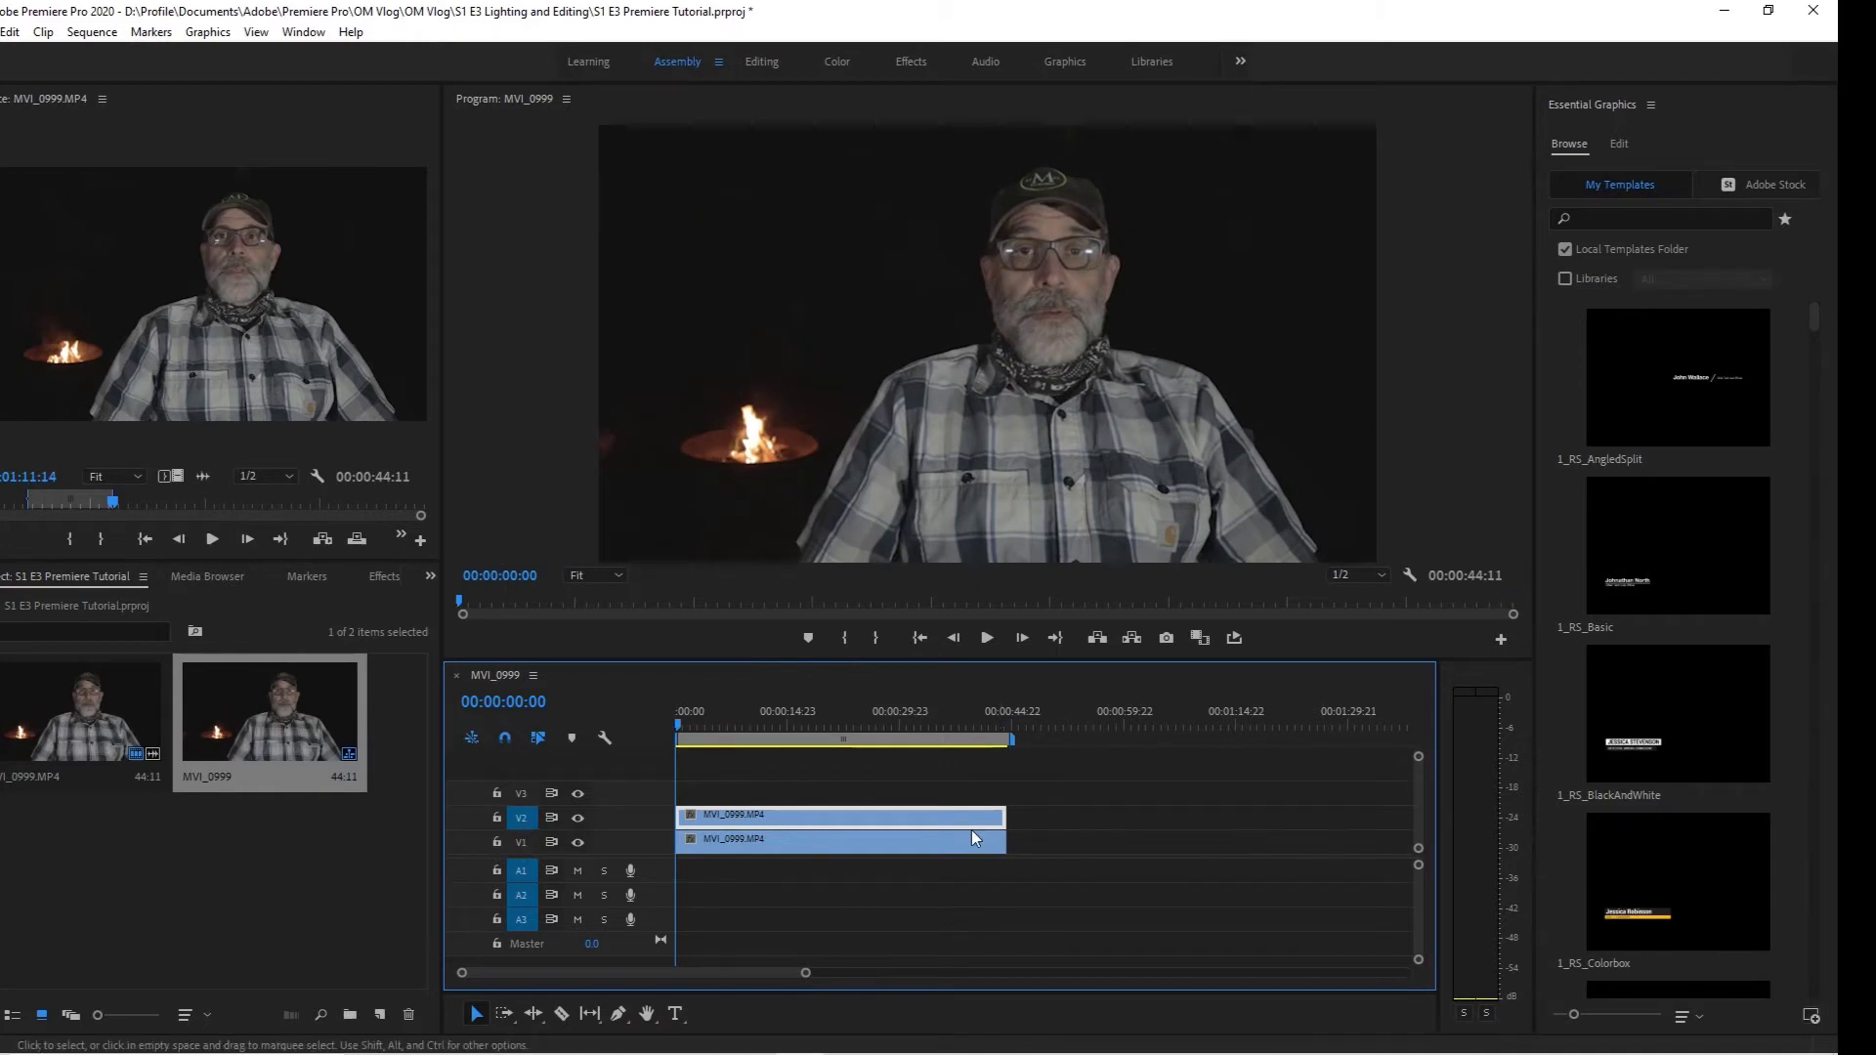
click(520, 818)
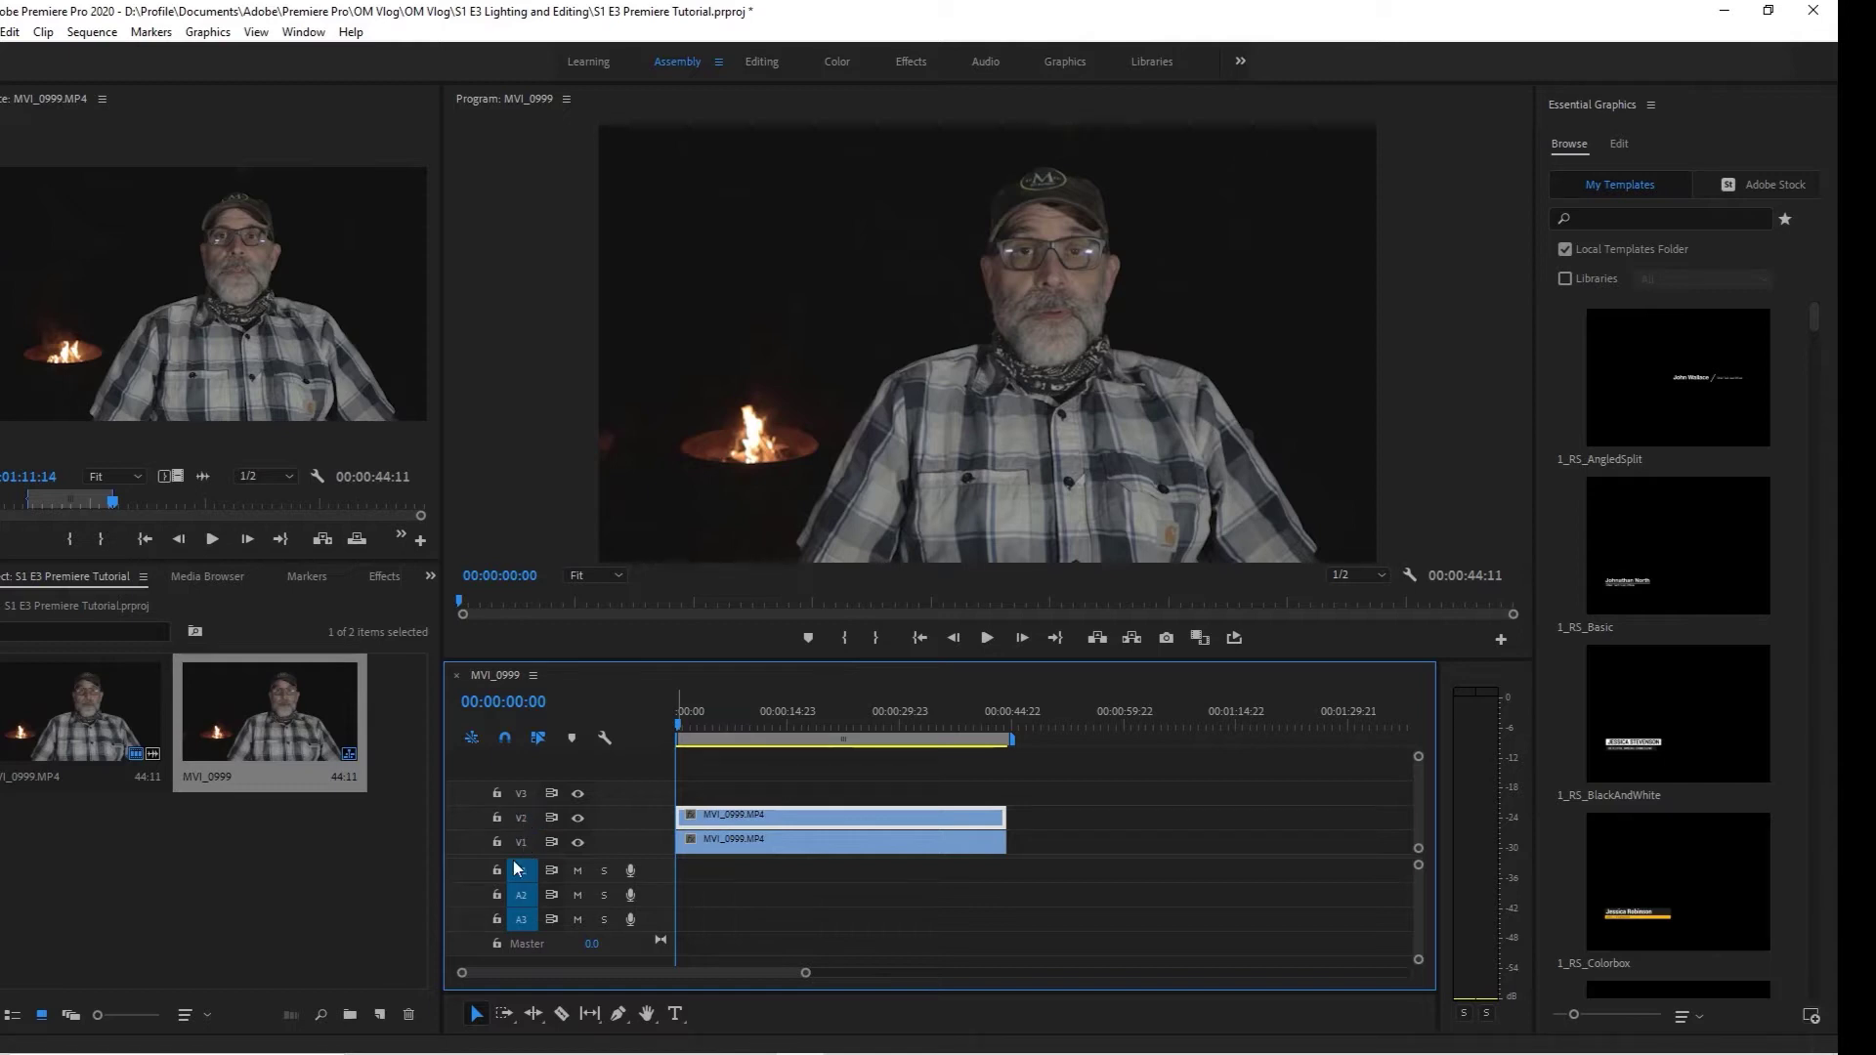
click(522, 793)
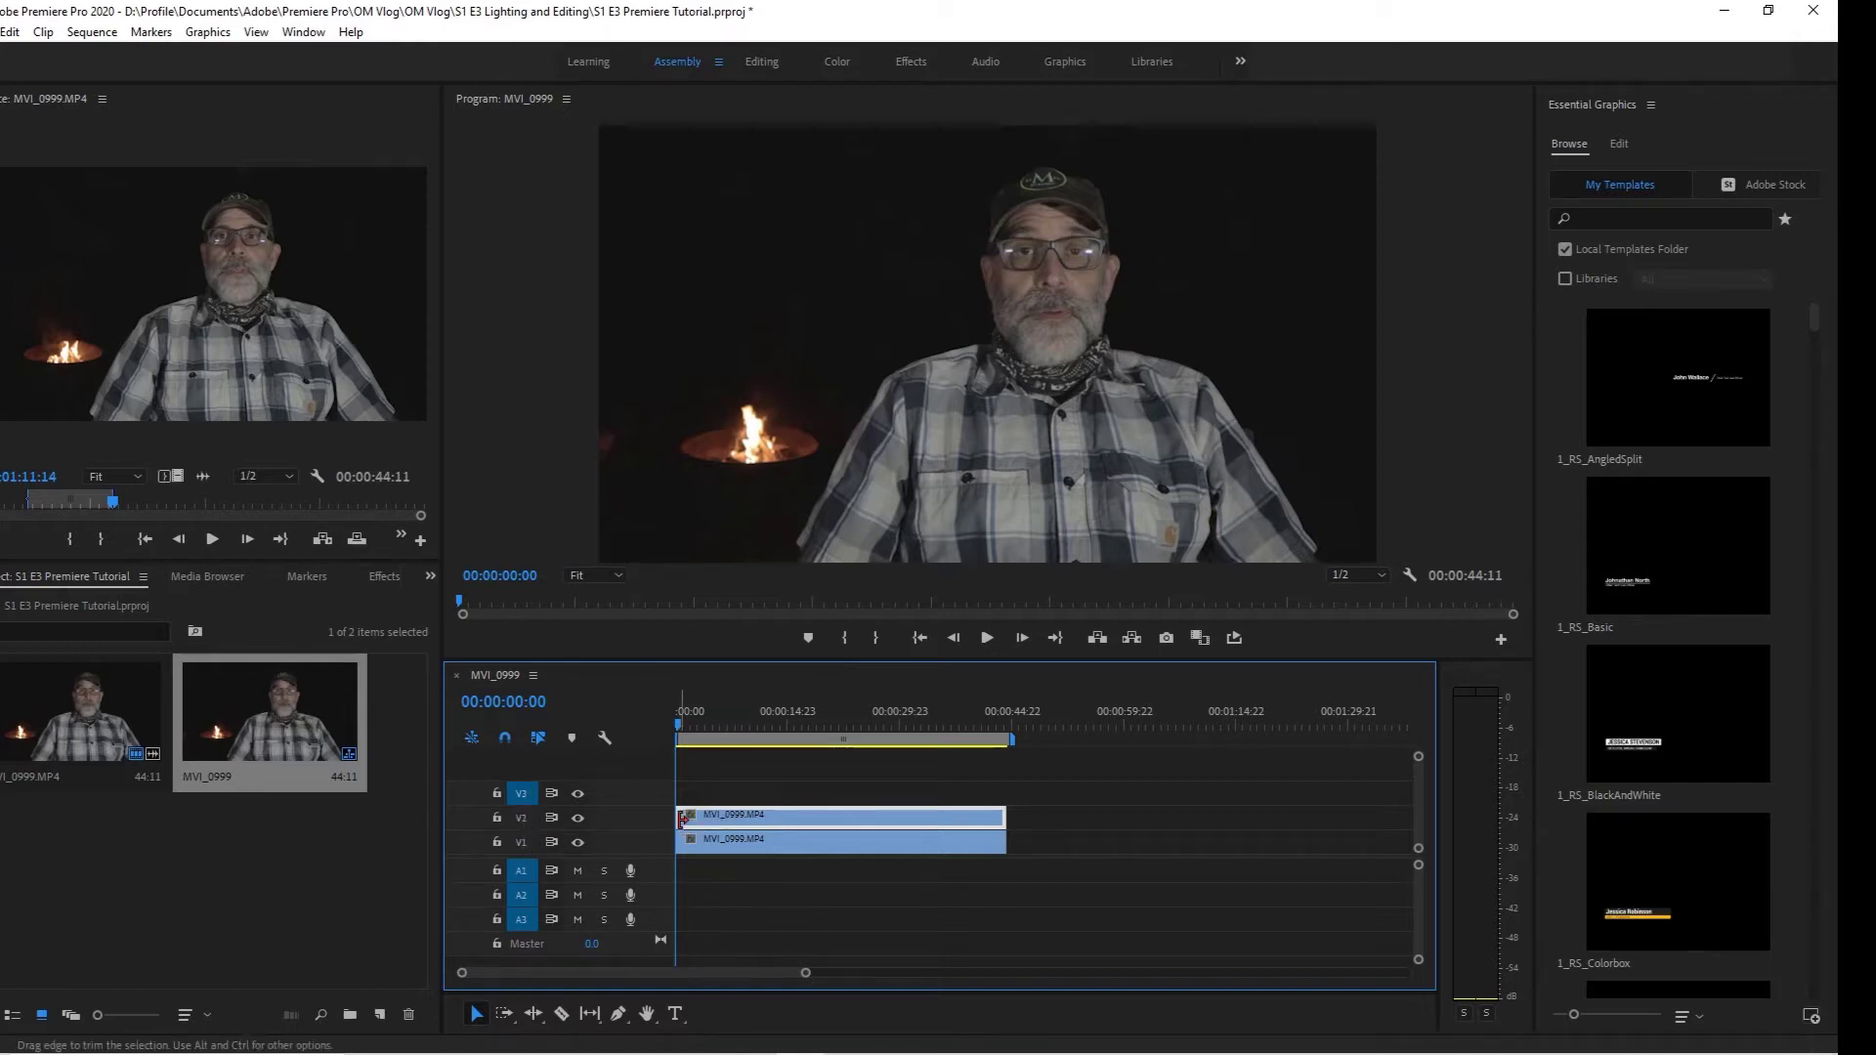
key(ctrl+v)
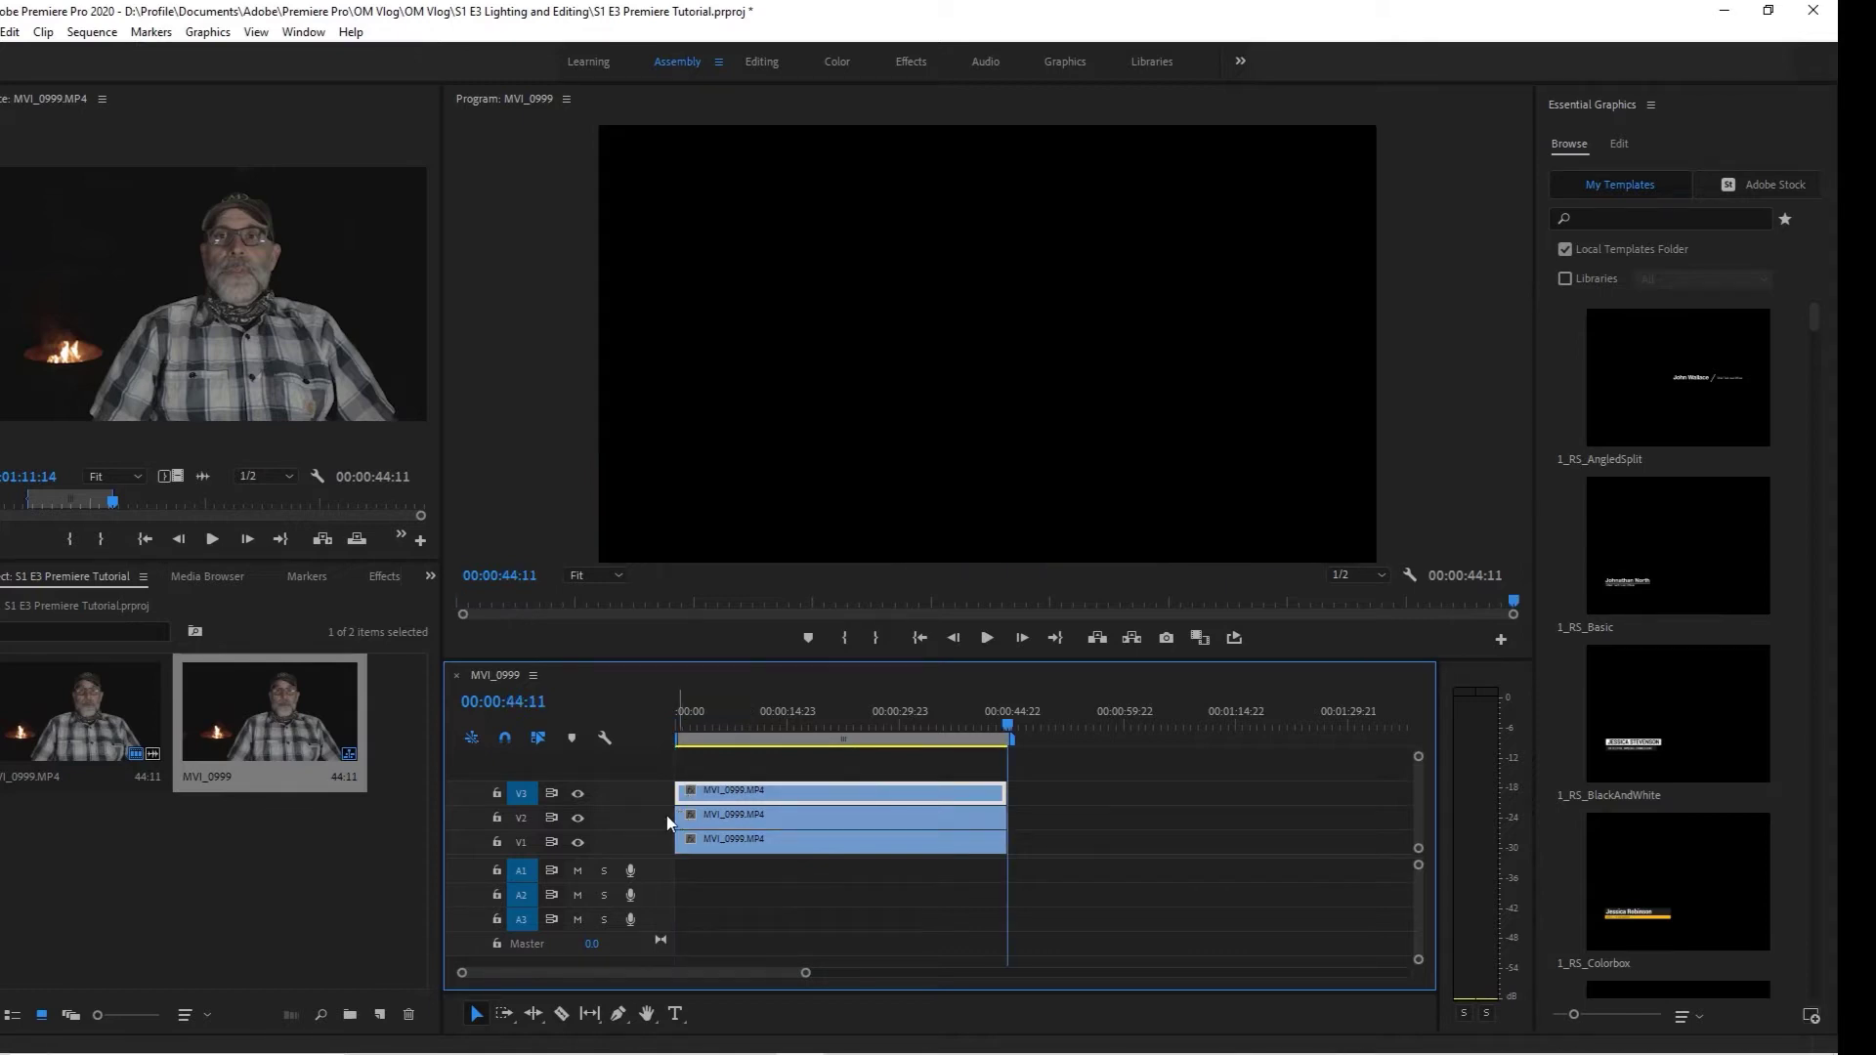
Step: Shift the V2 clip one frame and the V3 clip two frames from the sequence start
drag(1011, 725, 653, 740)
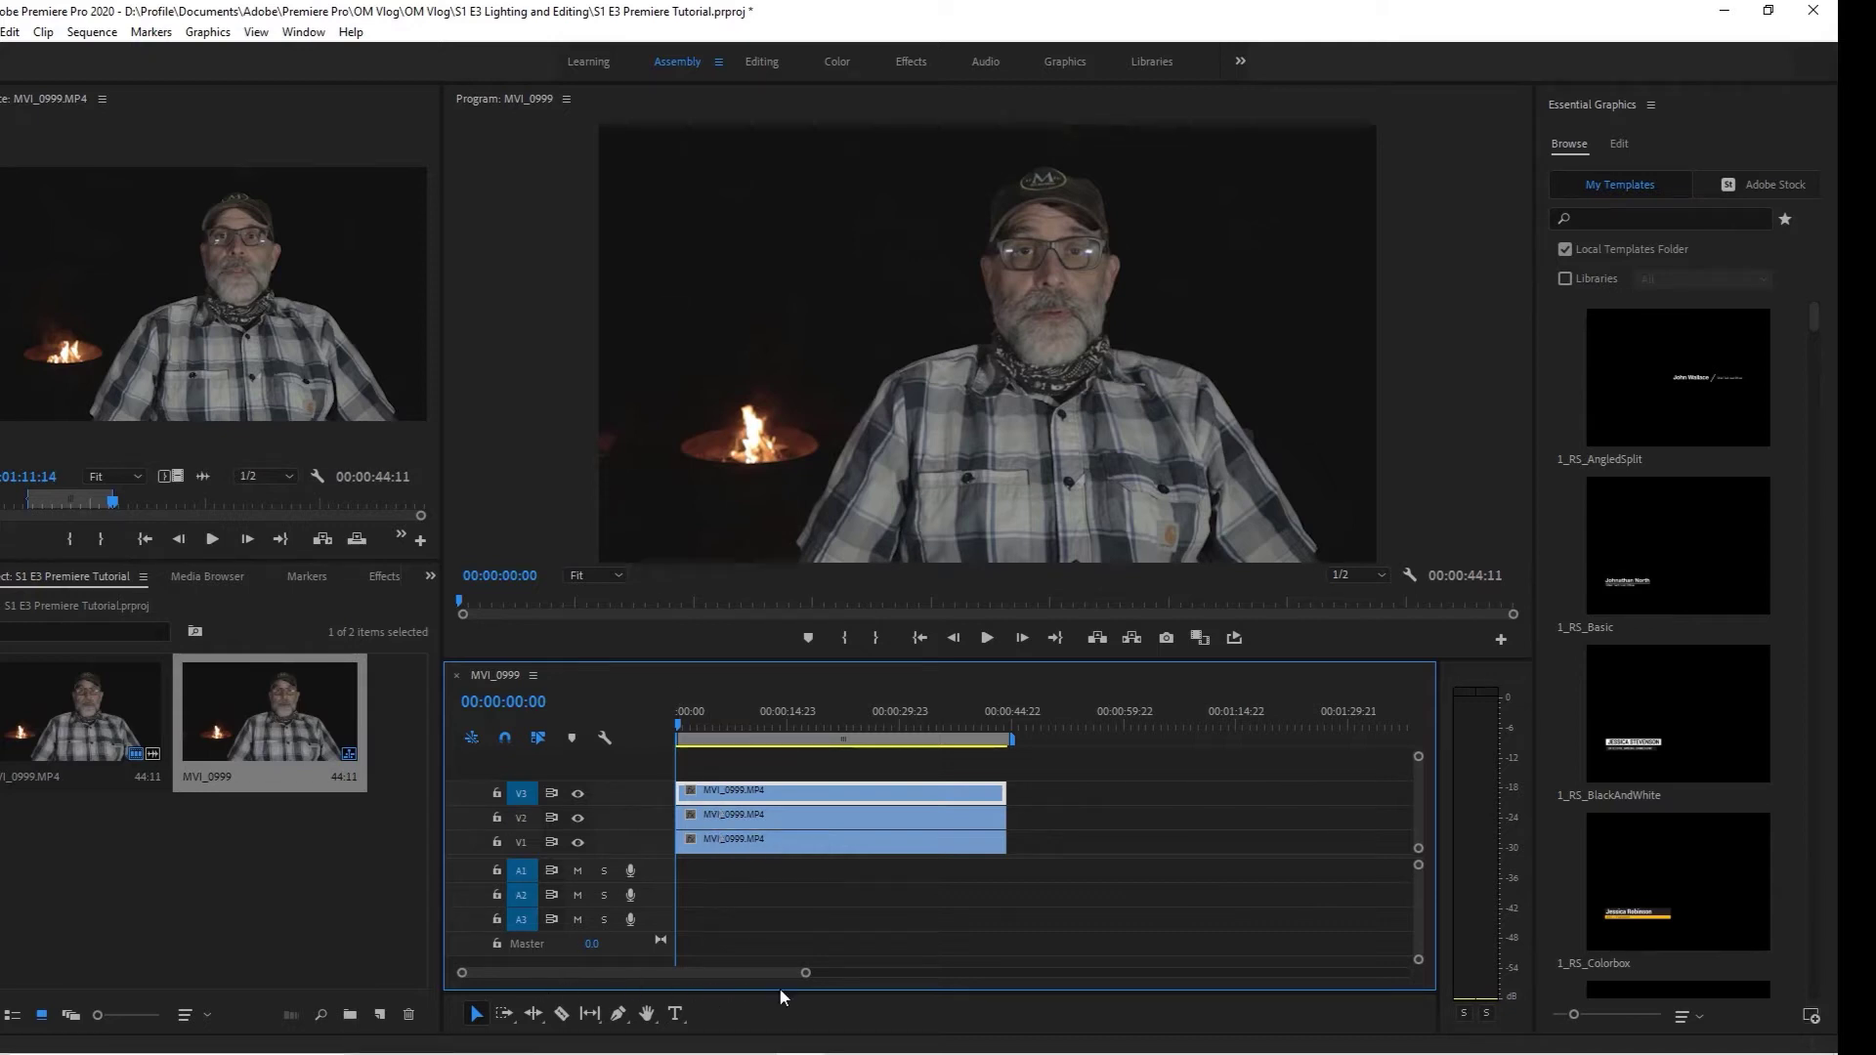
drag(775, 985, 473, 984)
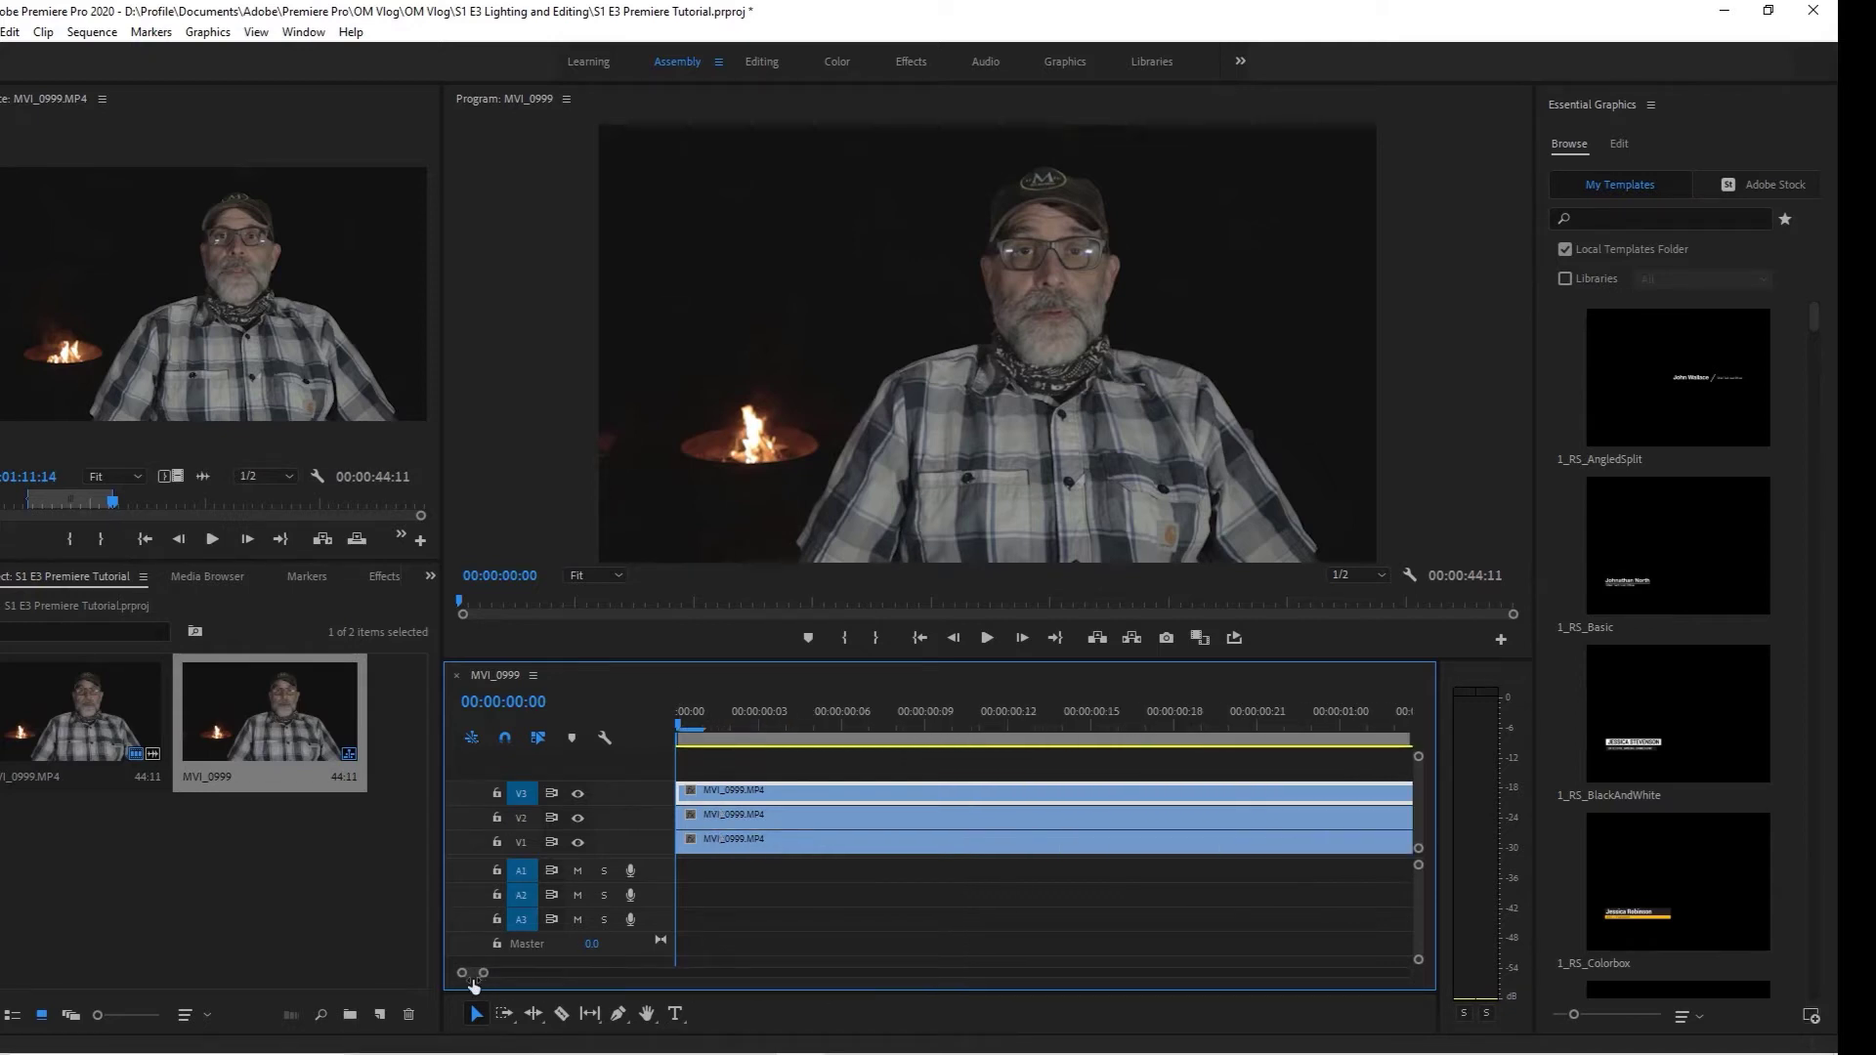
click(693, 819)
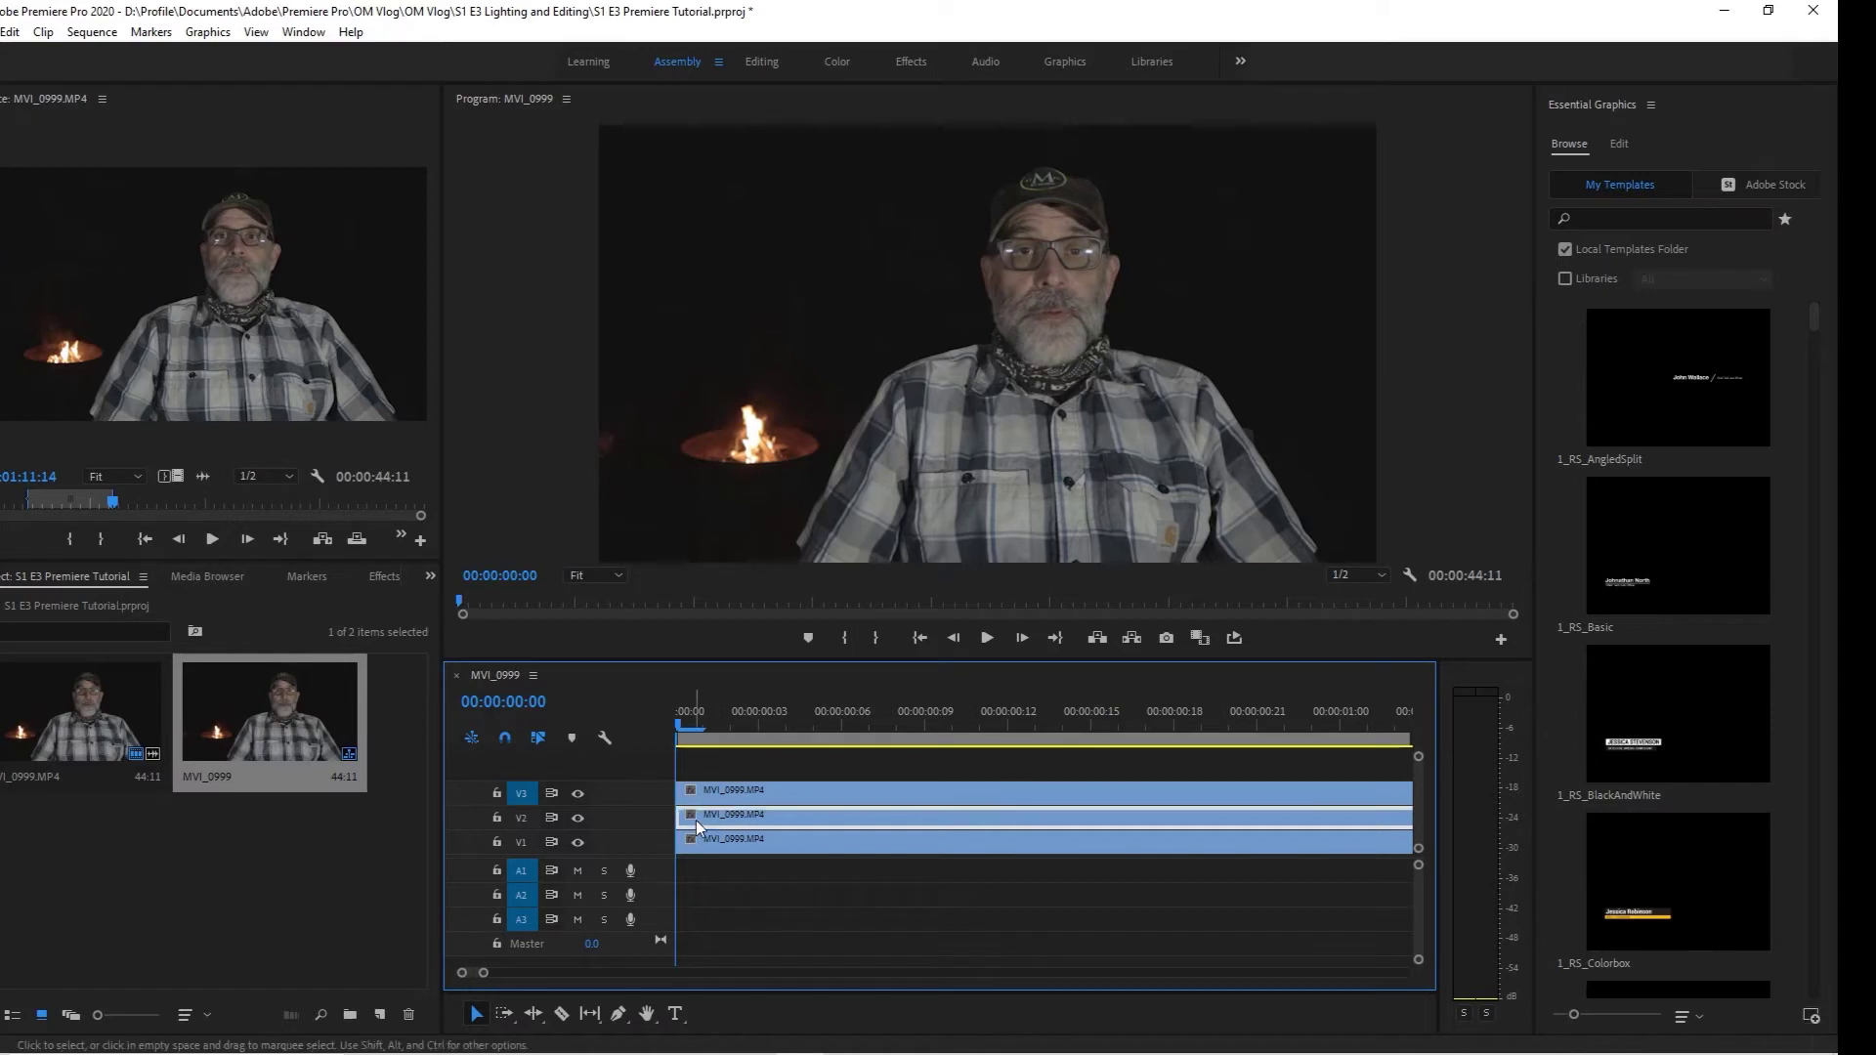
drag(705, 812, 727, 821)
click(717, 790)
drag(717, 797, 771, 799)
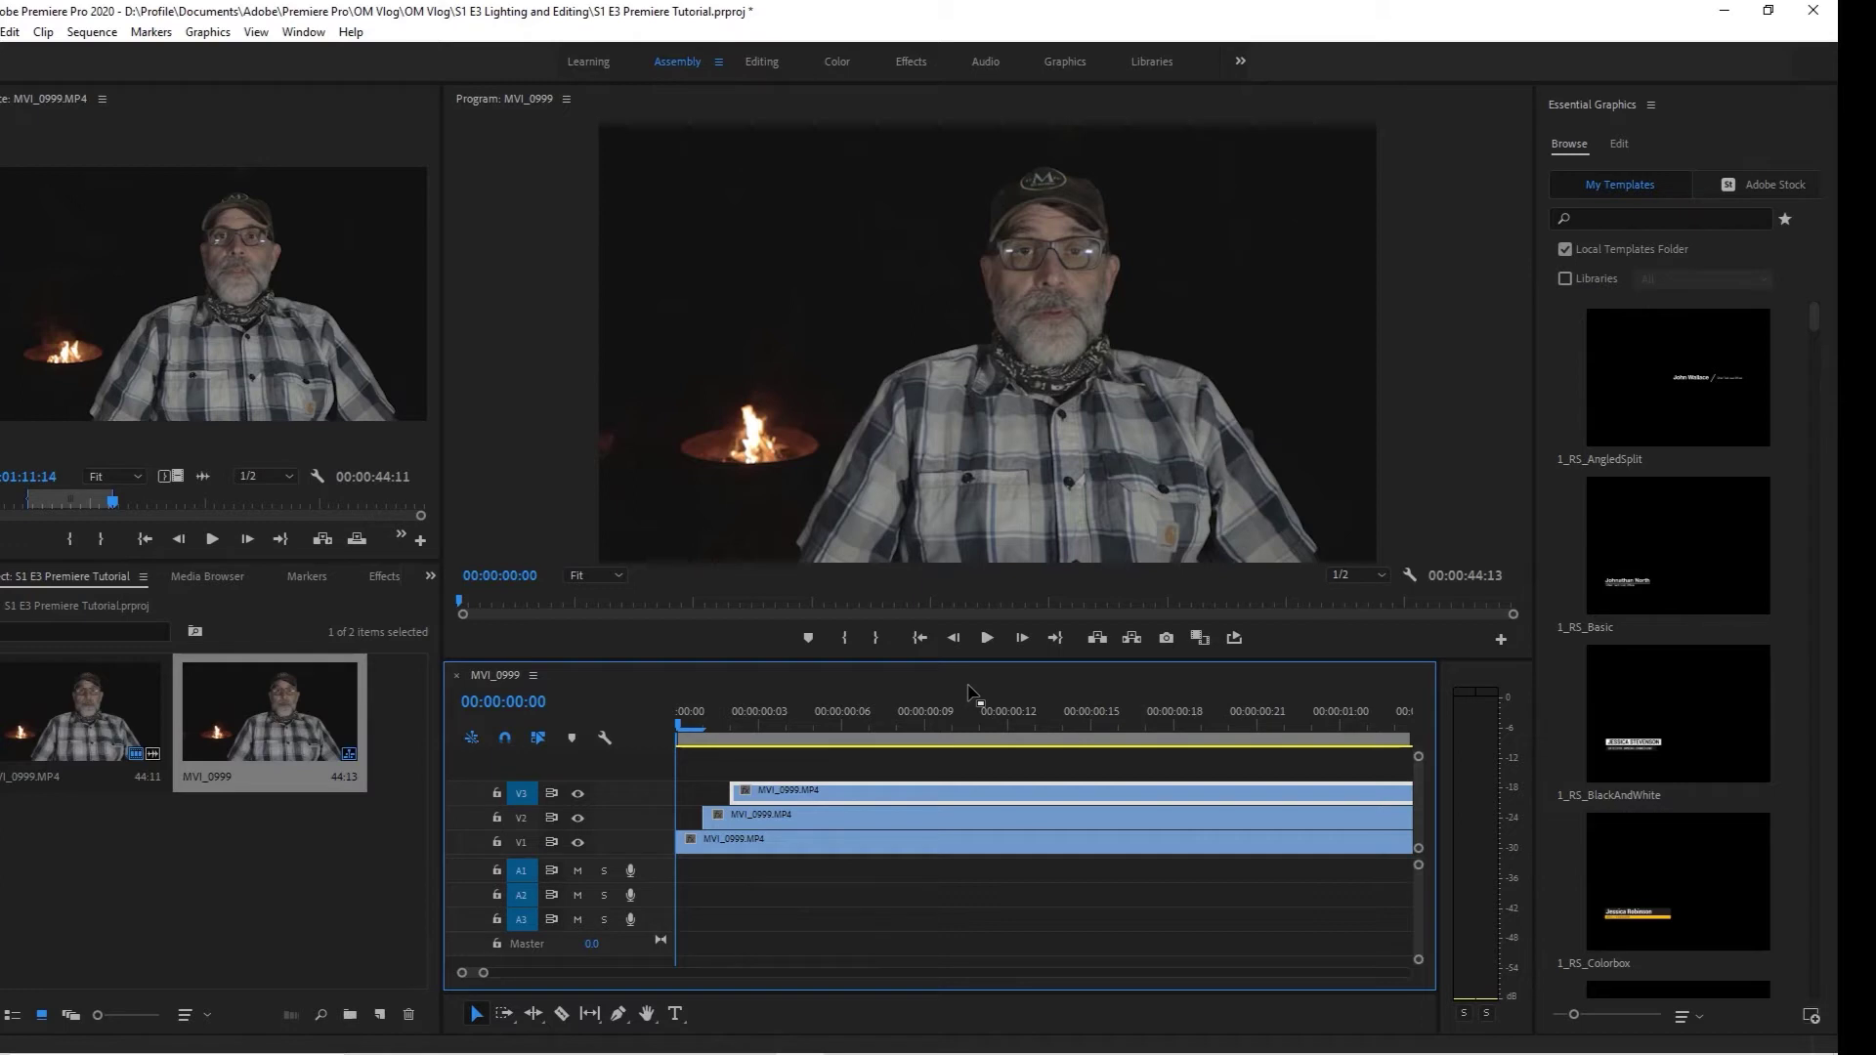
Step: Play back the staggered clips to check the picture, and move the playhead back to 00:00:09:00
click(992, 641)
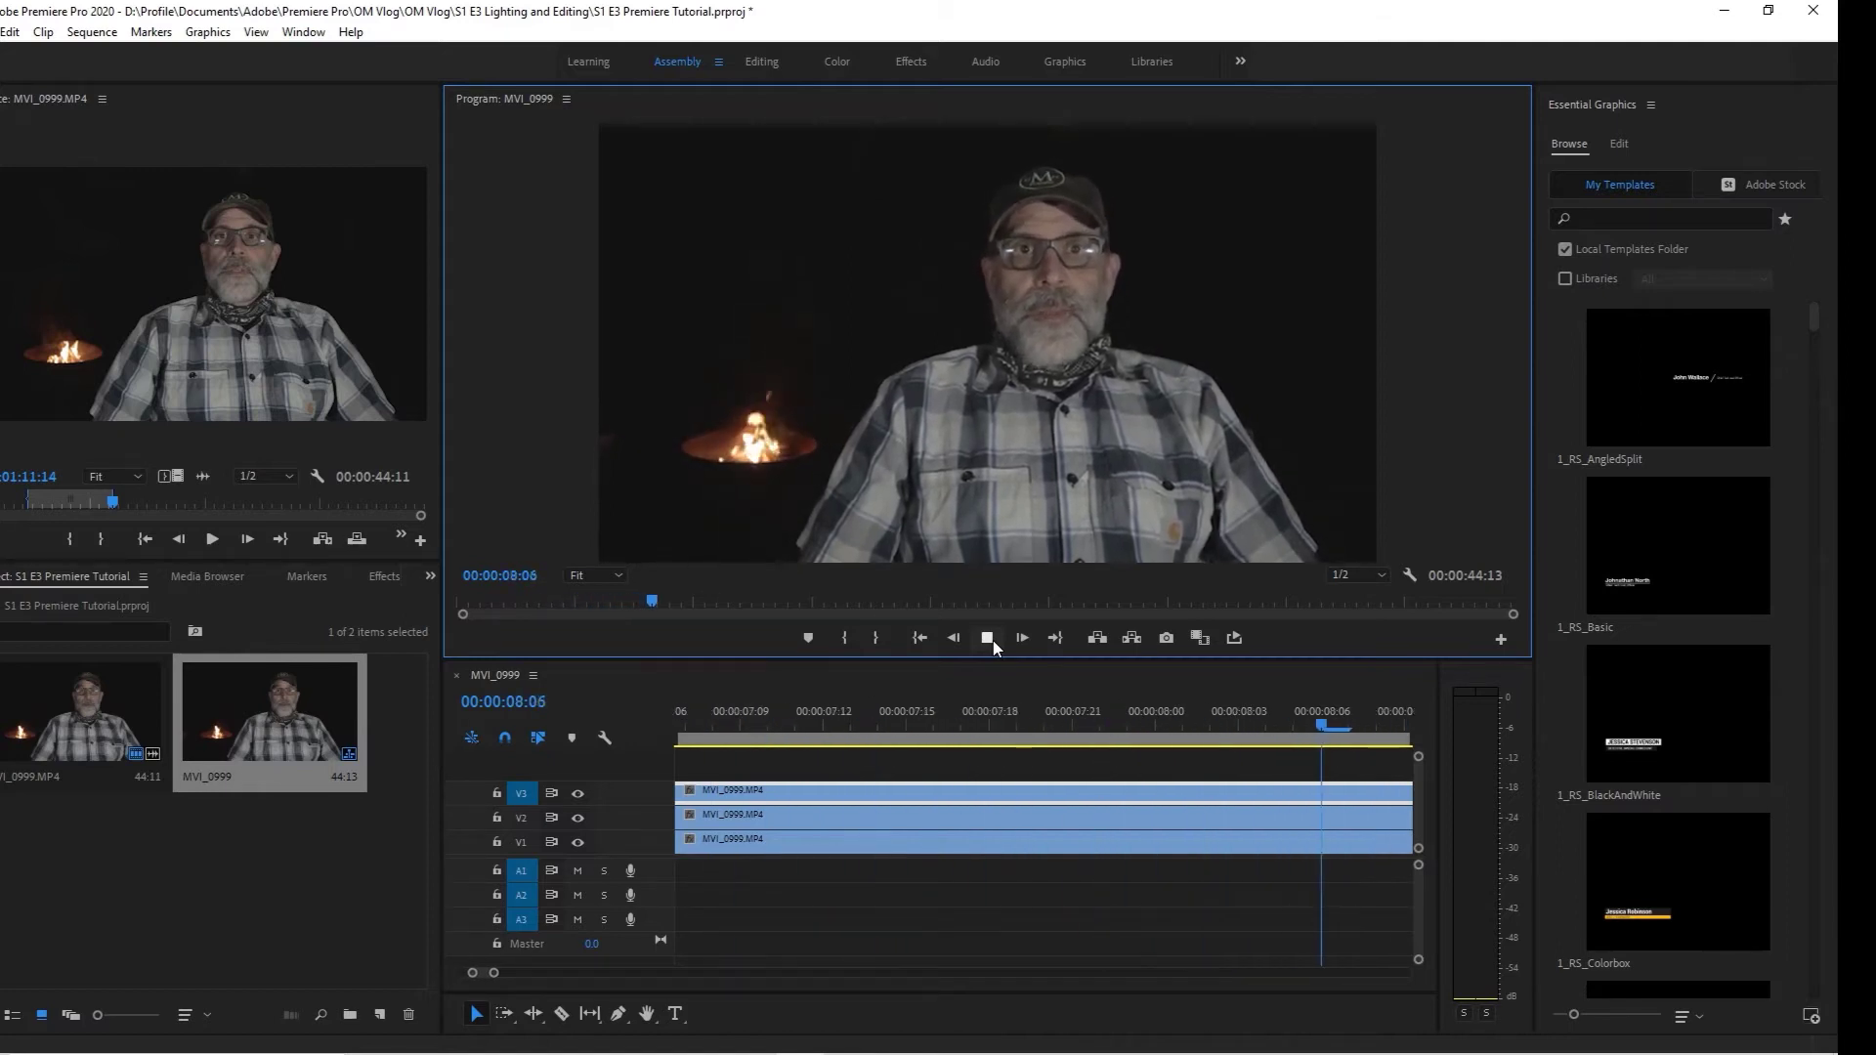
click(993, 641)
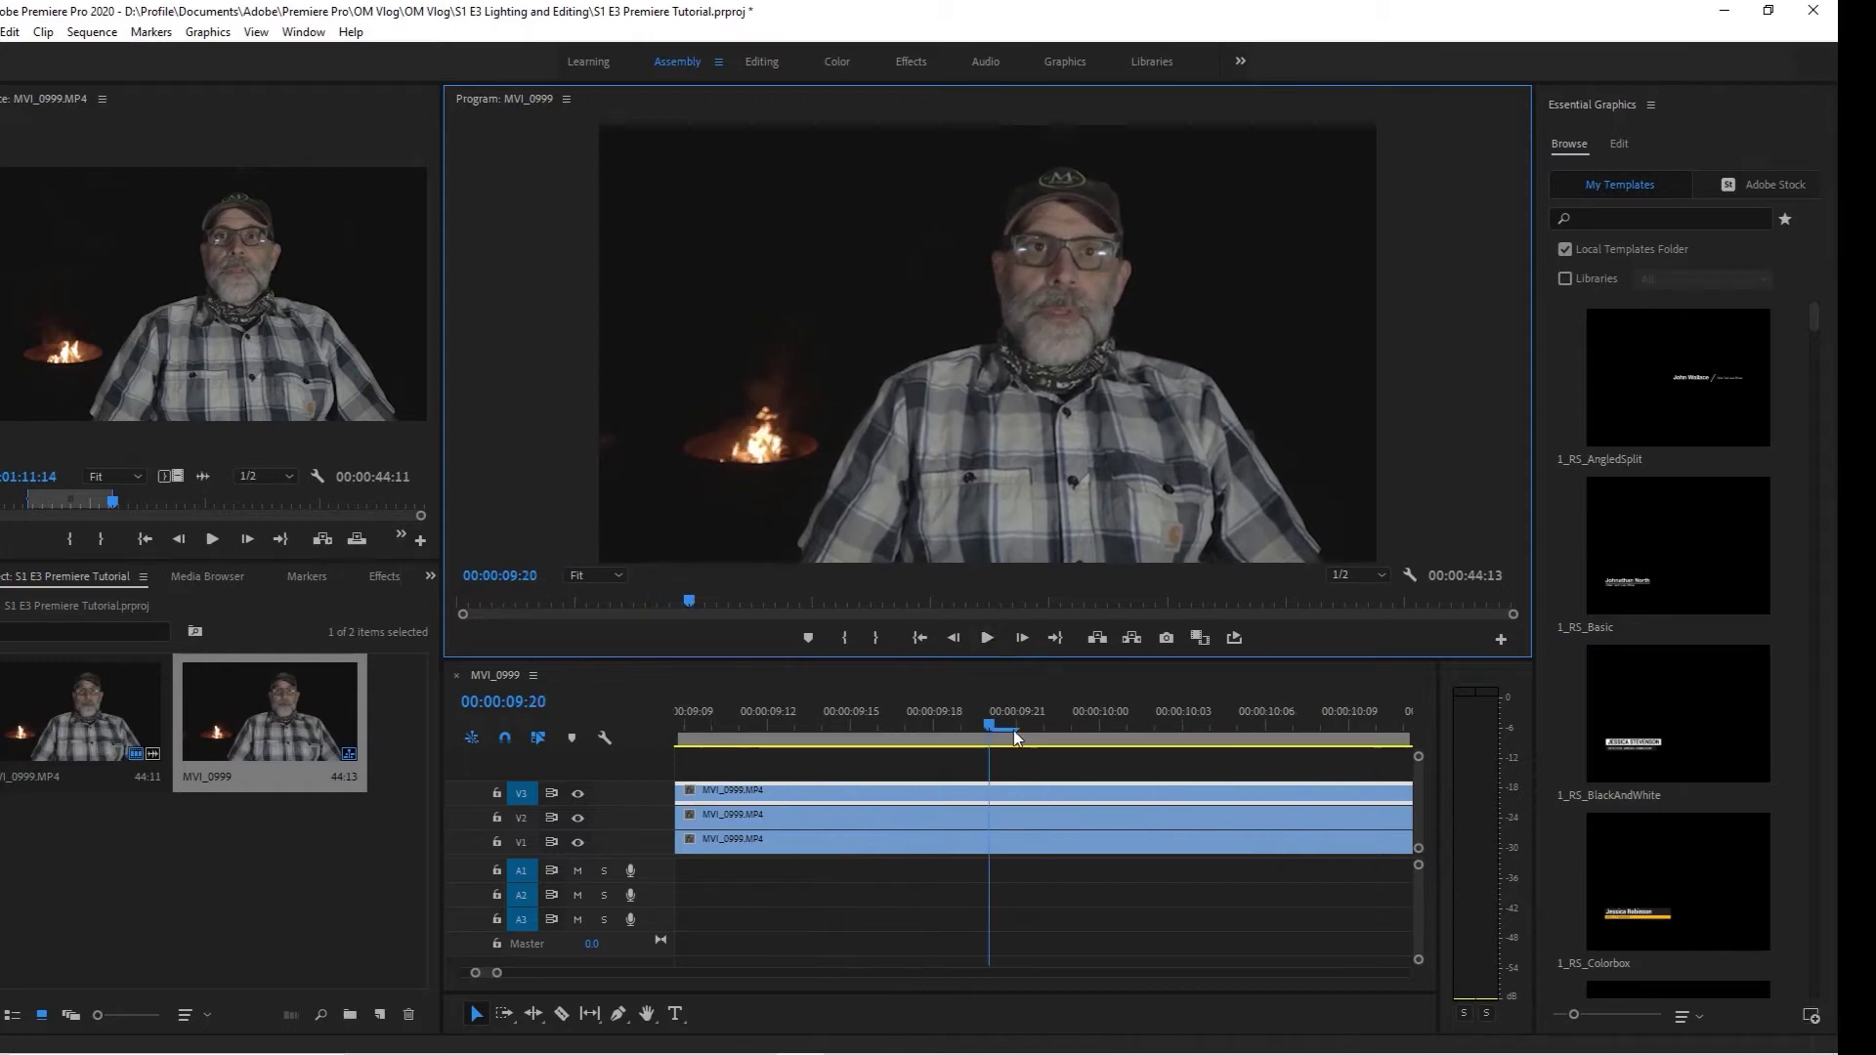
drag(986, 728, 679, 728)
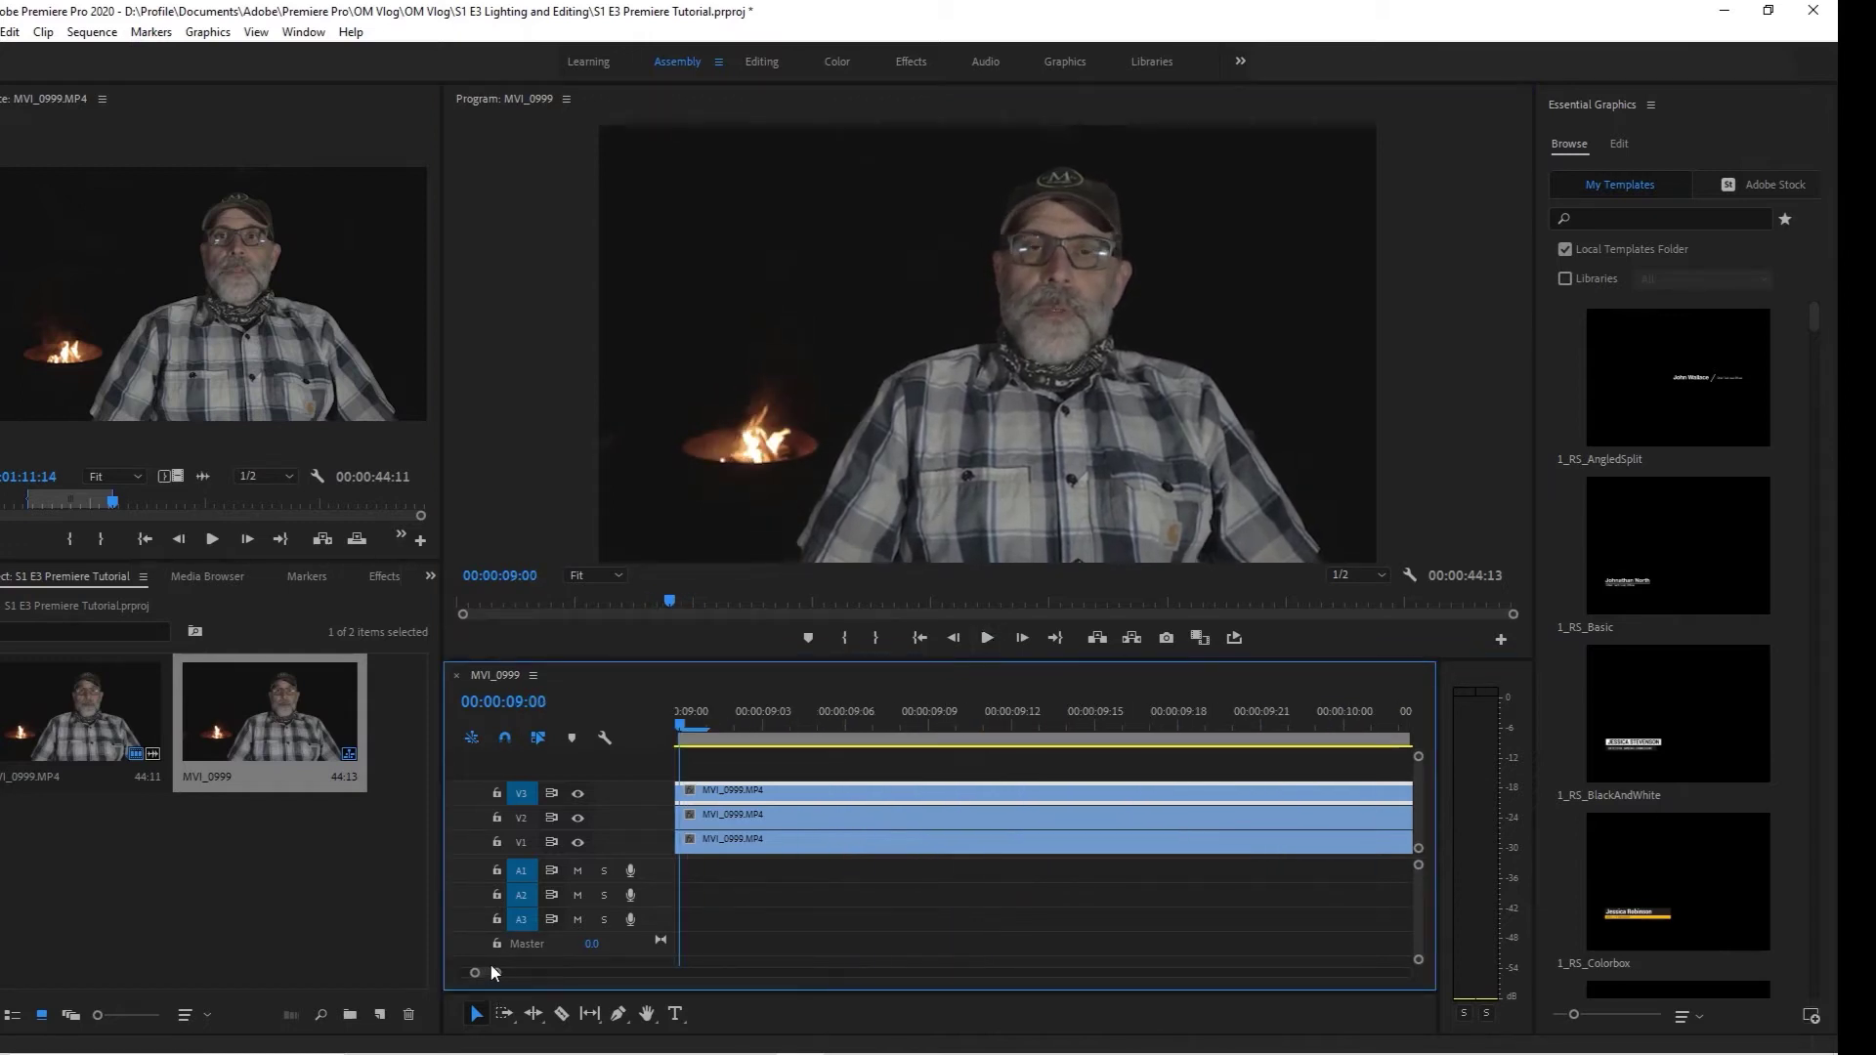
Step: Switch to the Editing workspace and set the V2 clip's opacity to 67%
drag(487, 972, 388, 975)
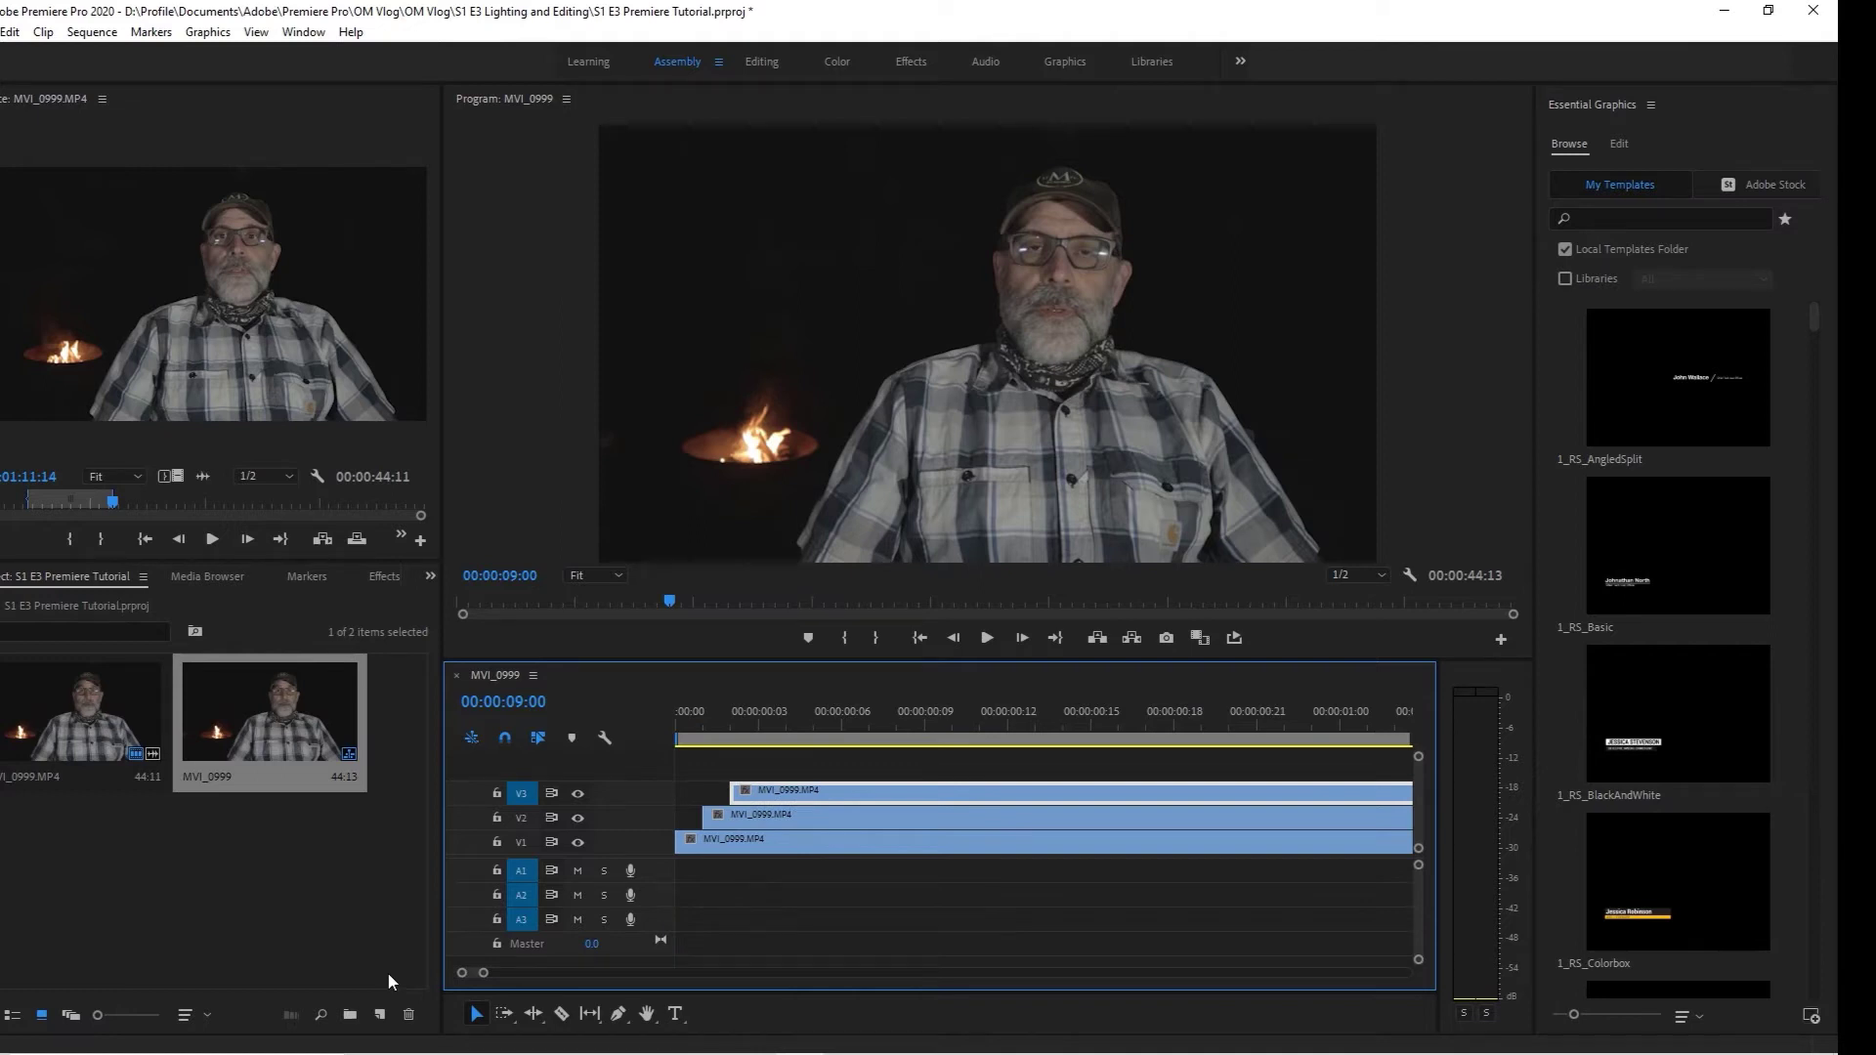
click(771, 821)
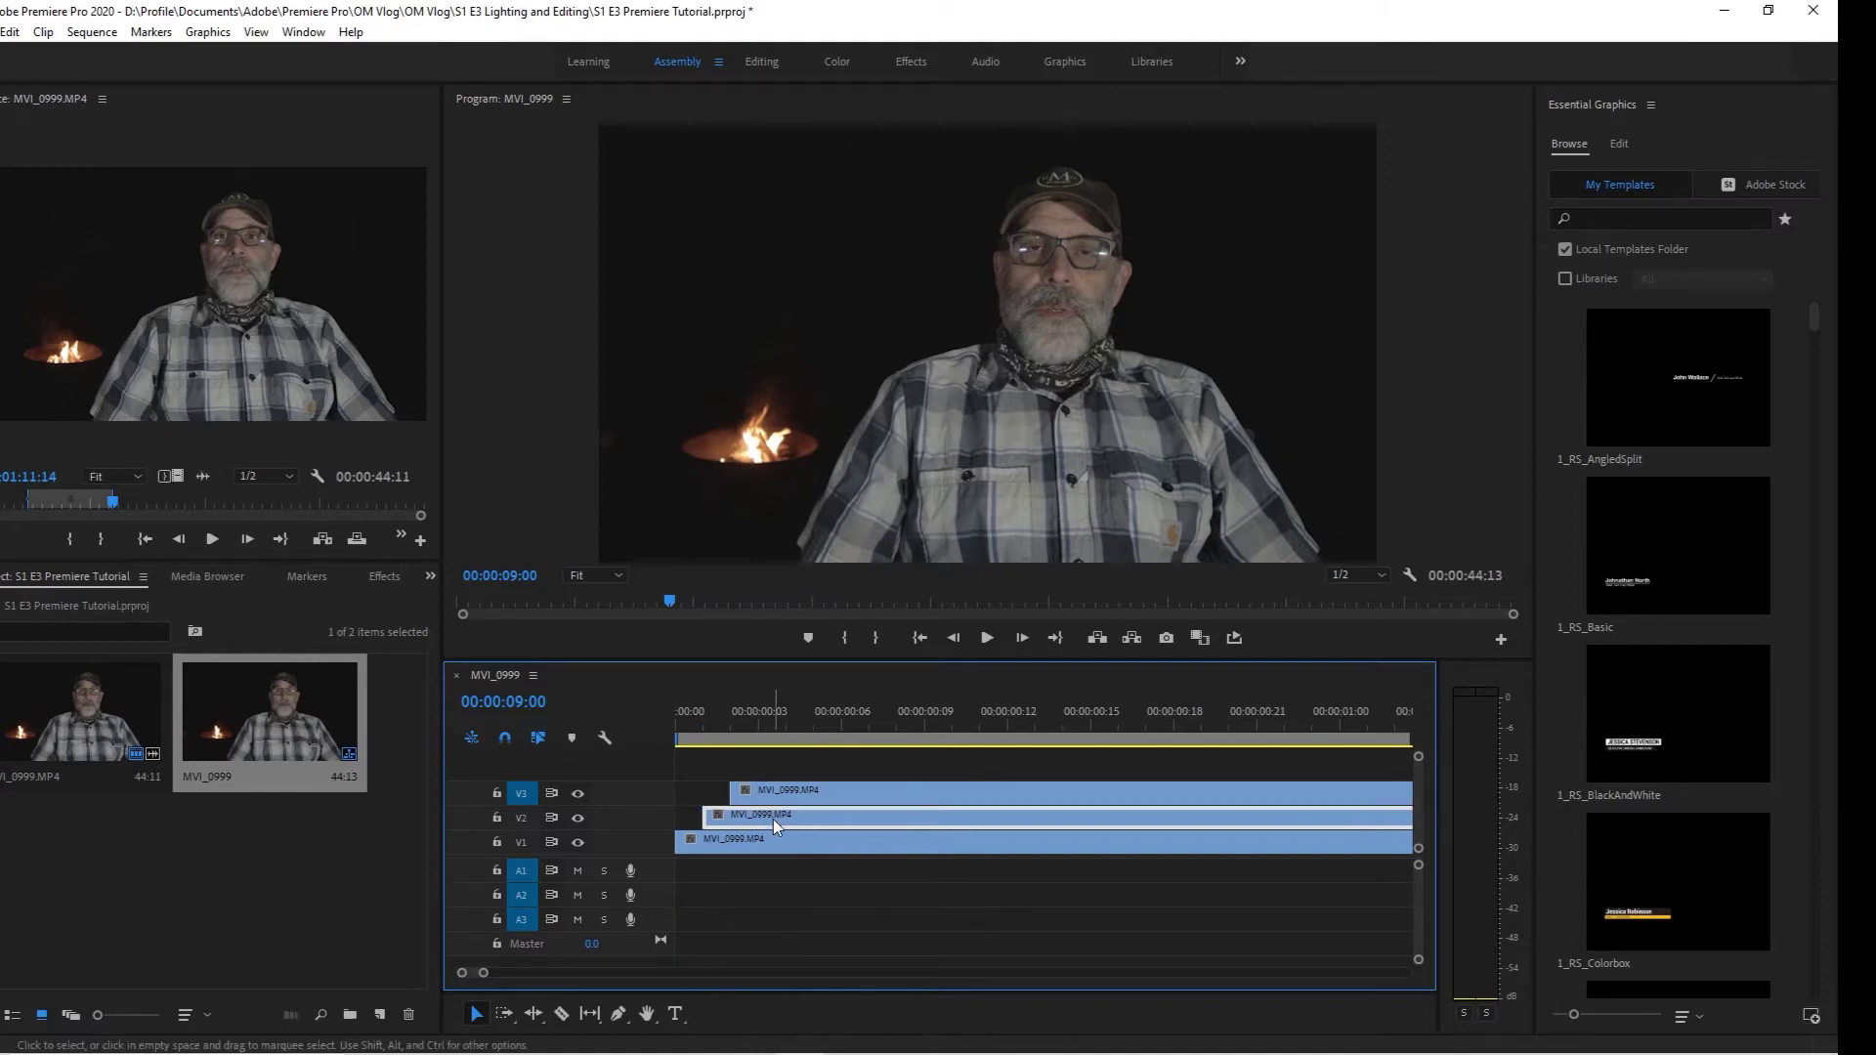
click(762, 61)
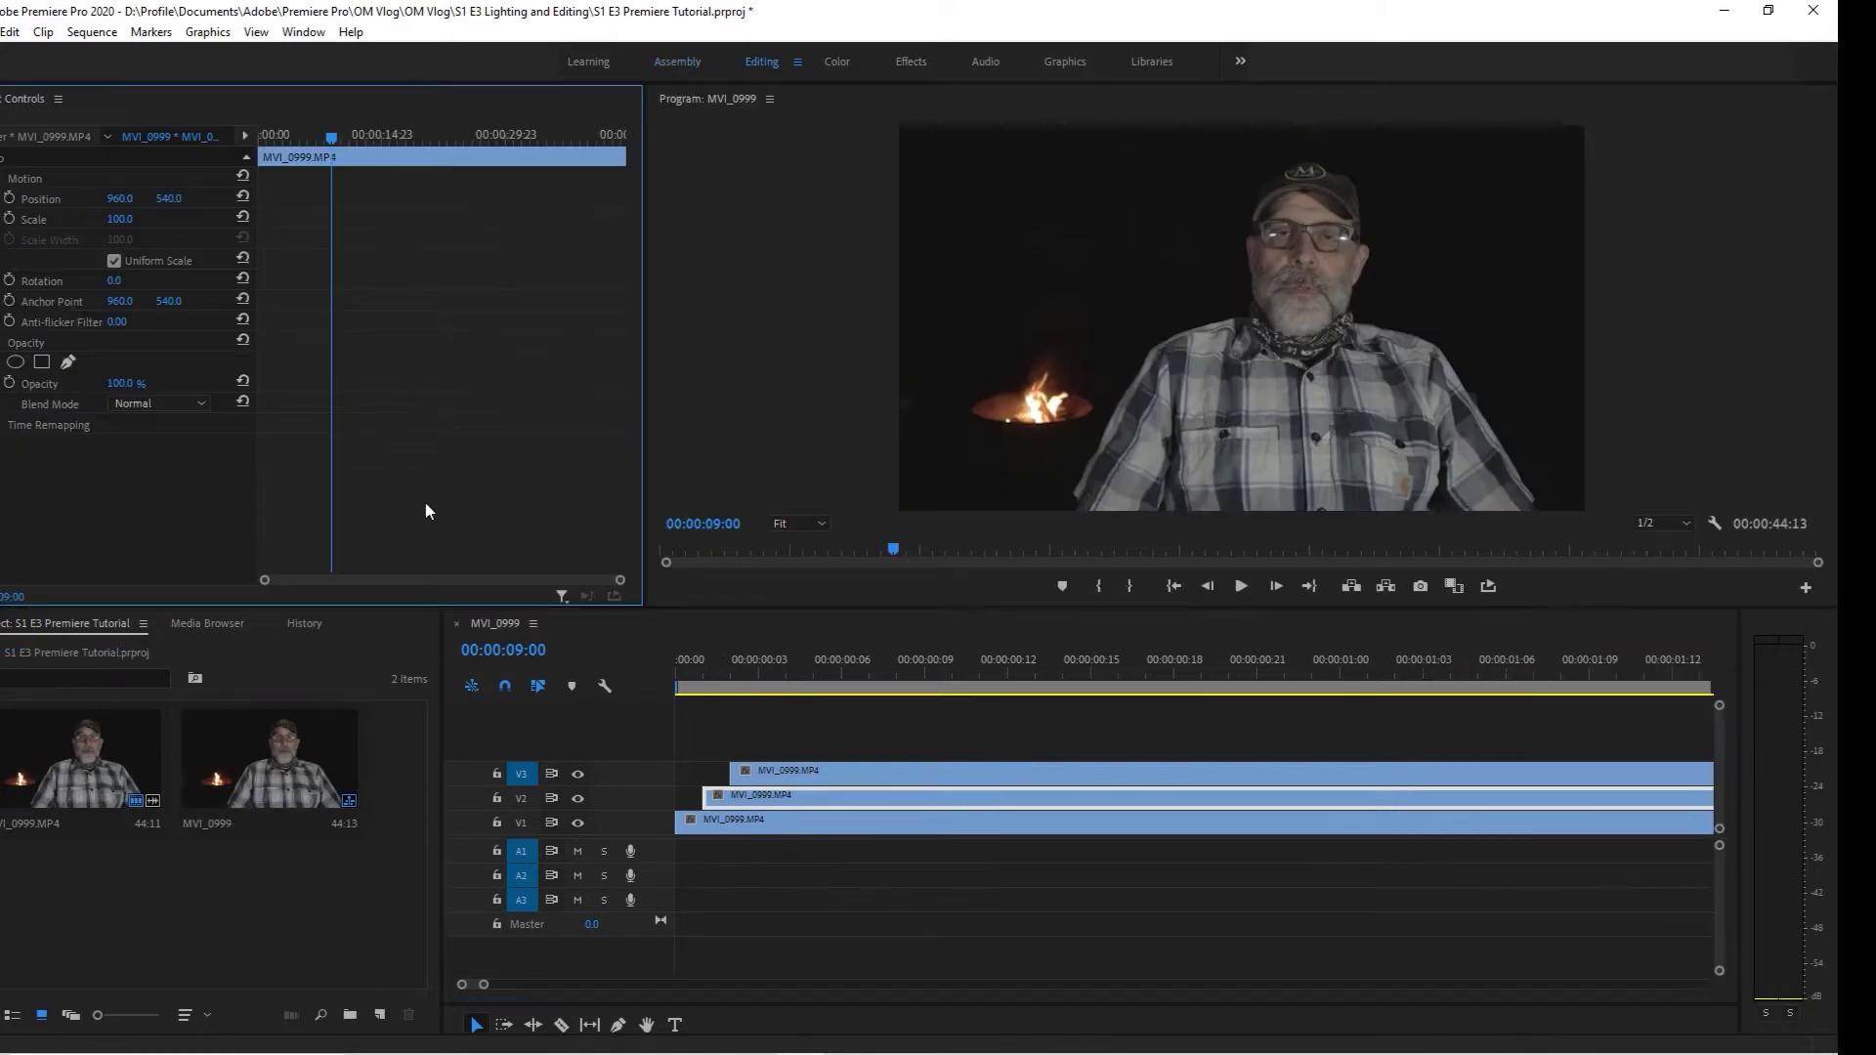
click(799, 799)
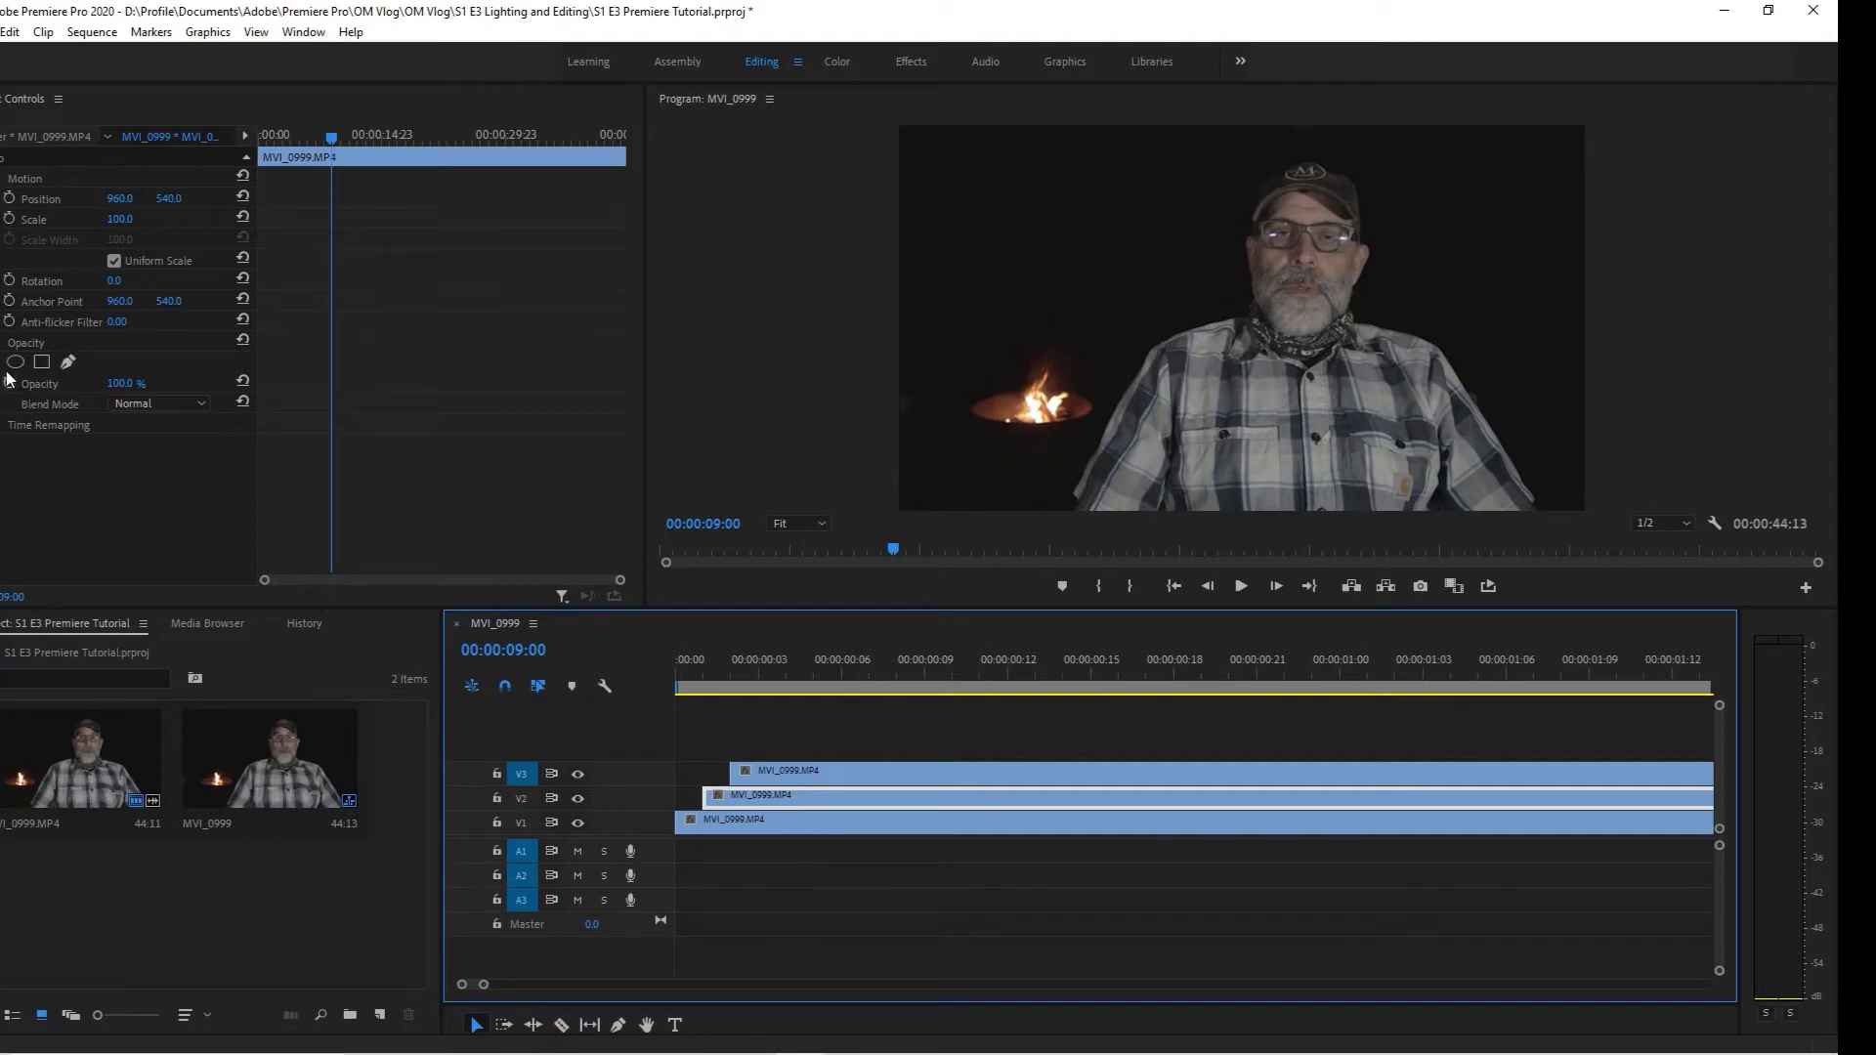
click(108, 387)
click(125, 383)
text(67)
key(Return)
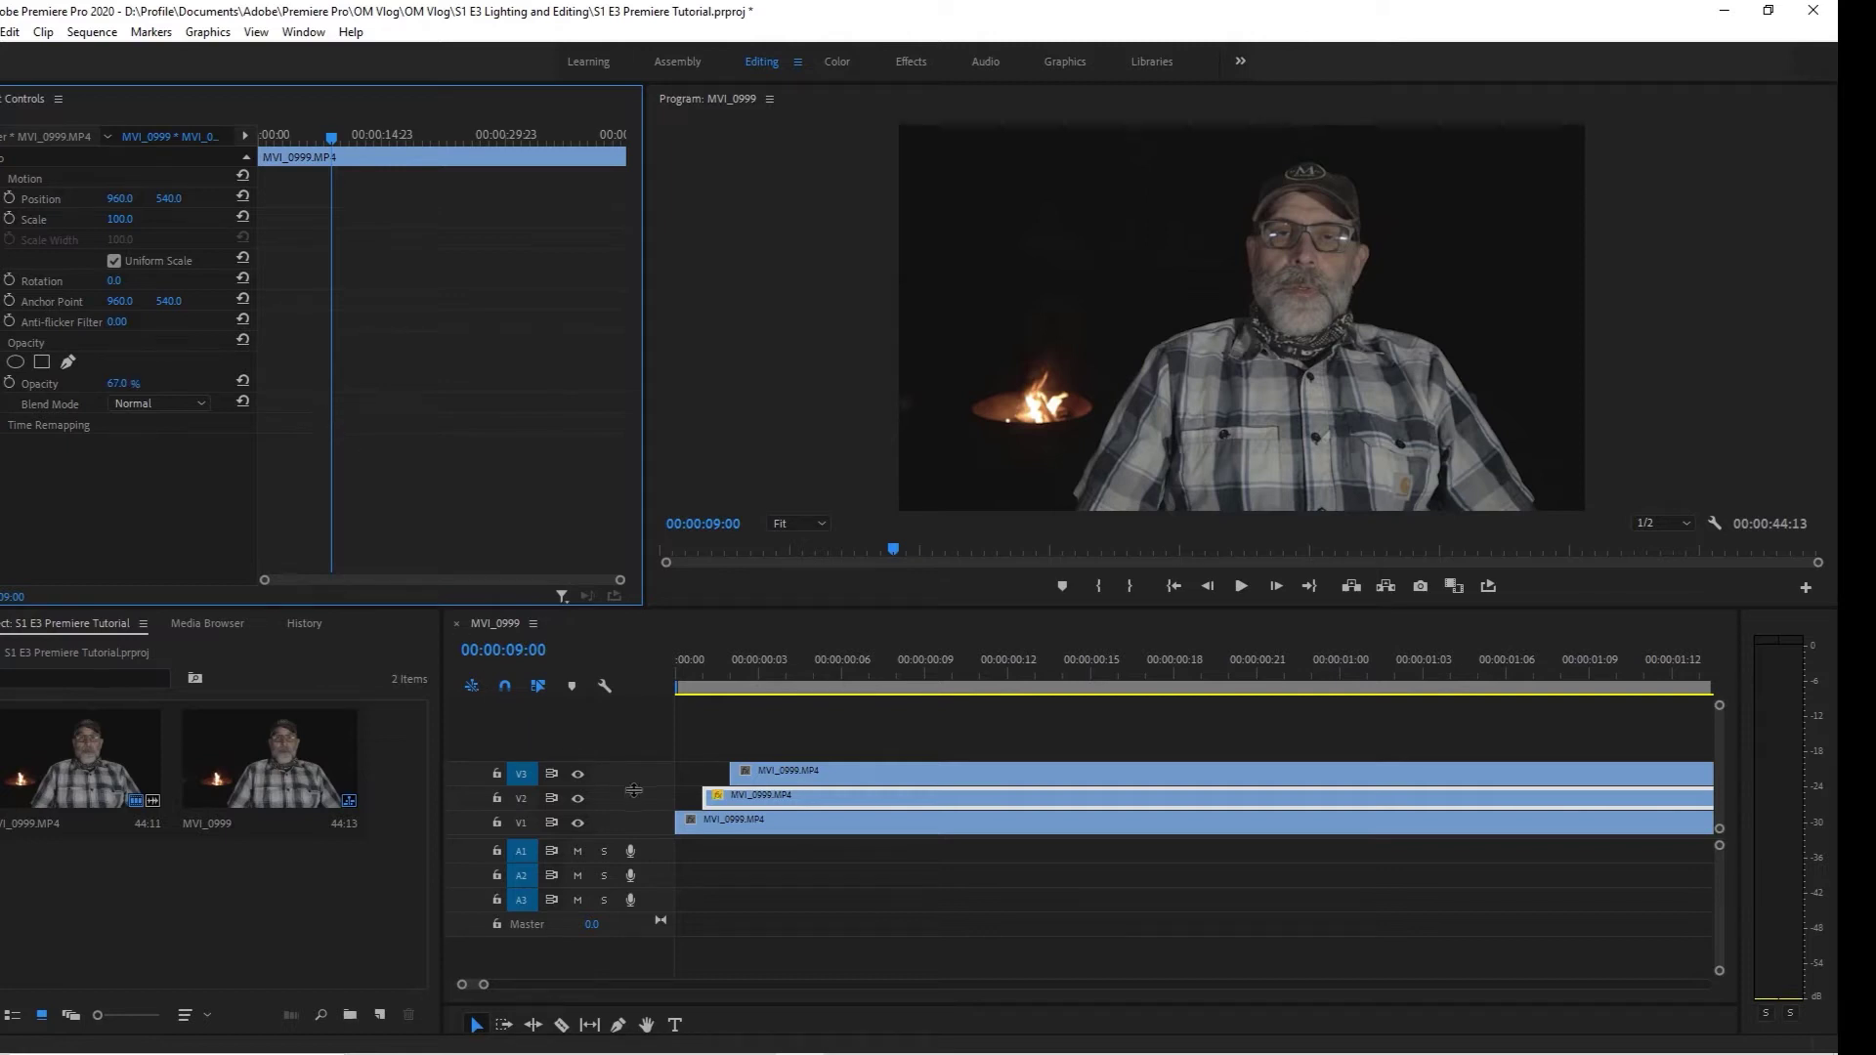
Step: Set the V3 clip's opacity to 33%
click(831, 771)
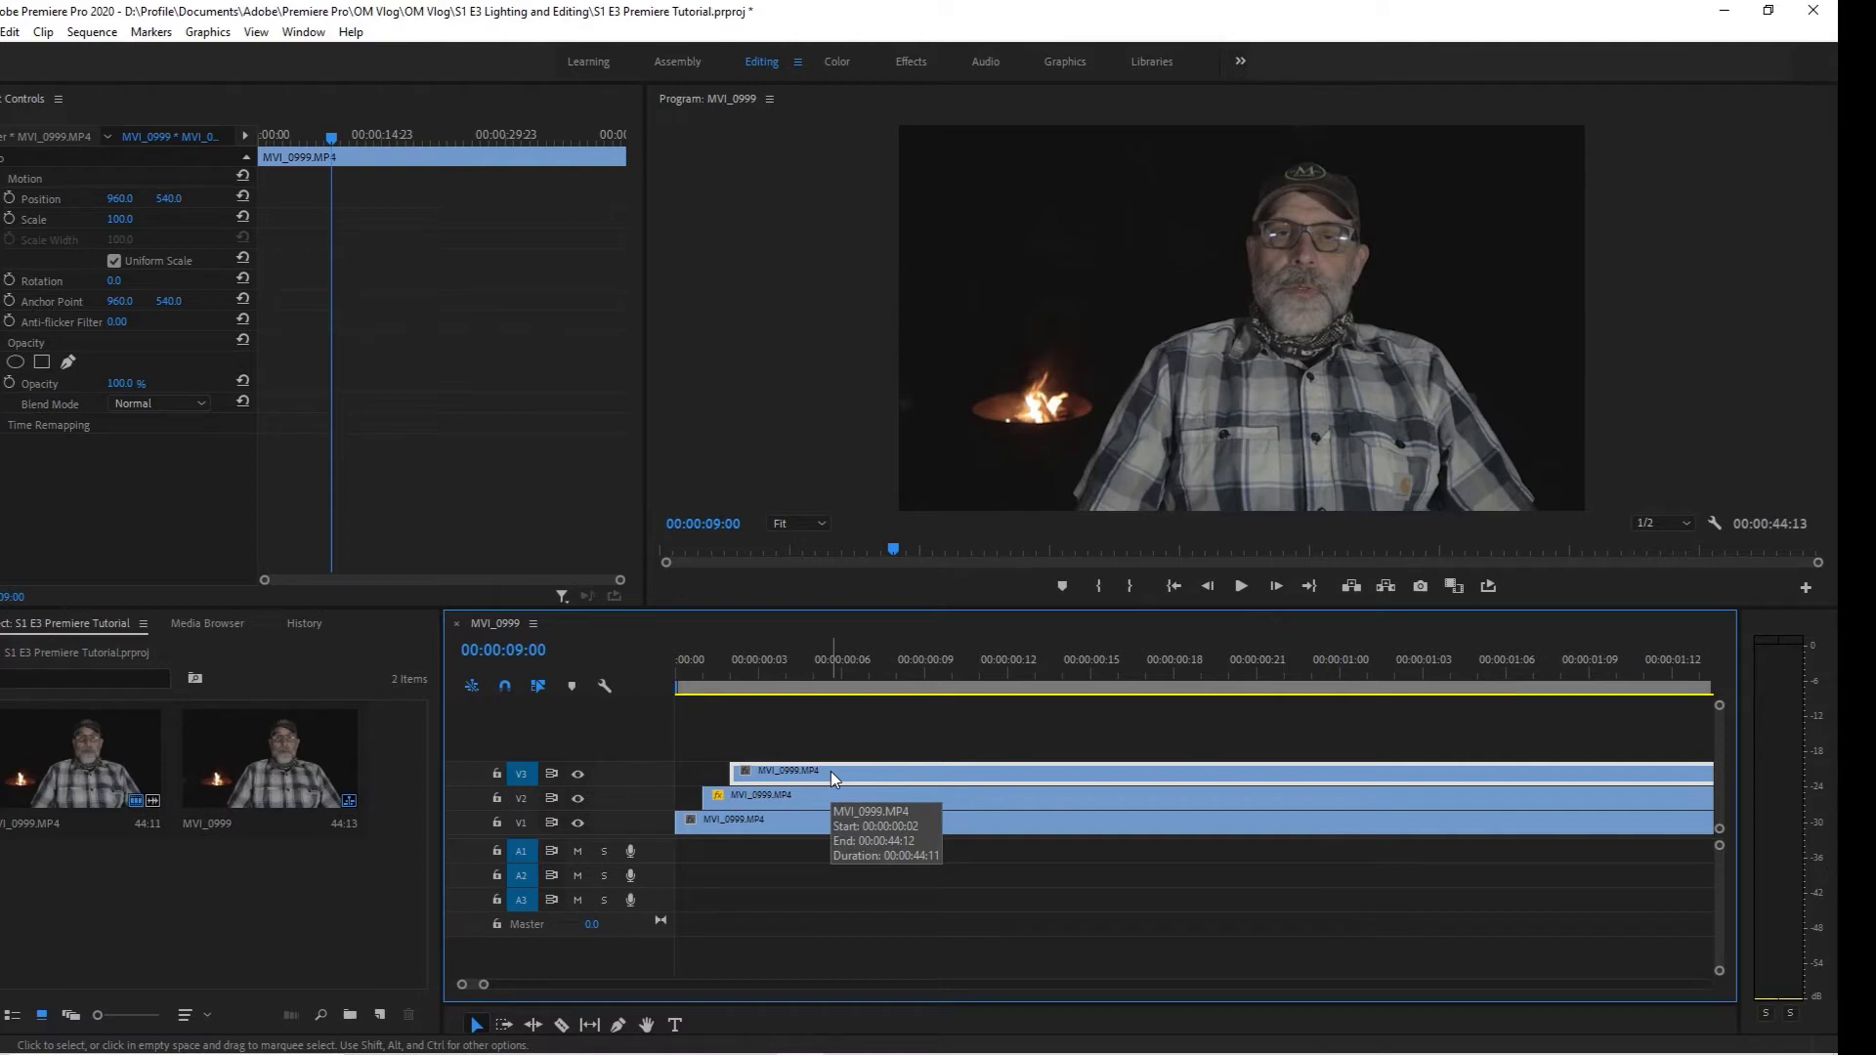
click(115, 384)
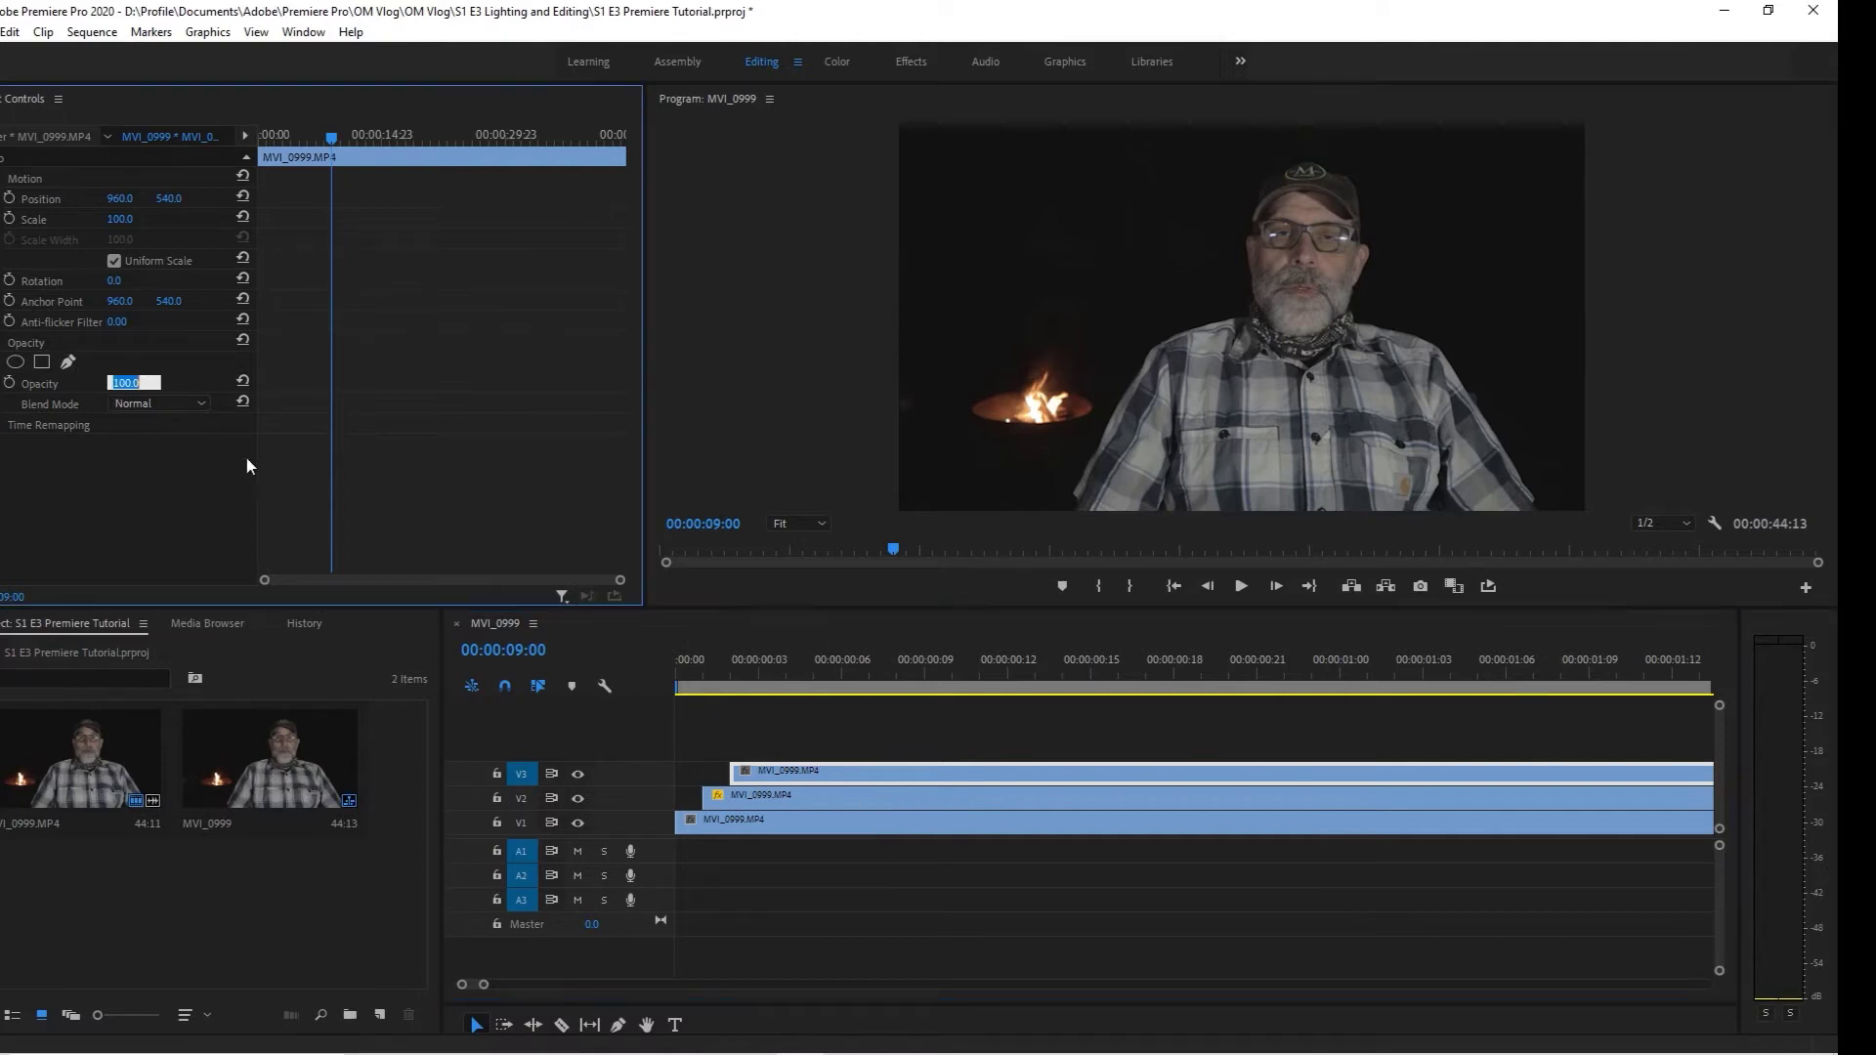
text(33)
key(Return)
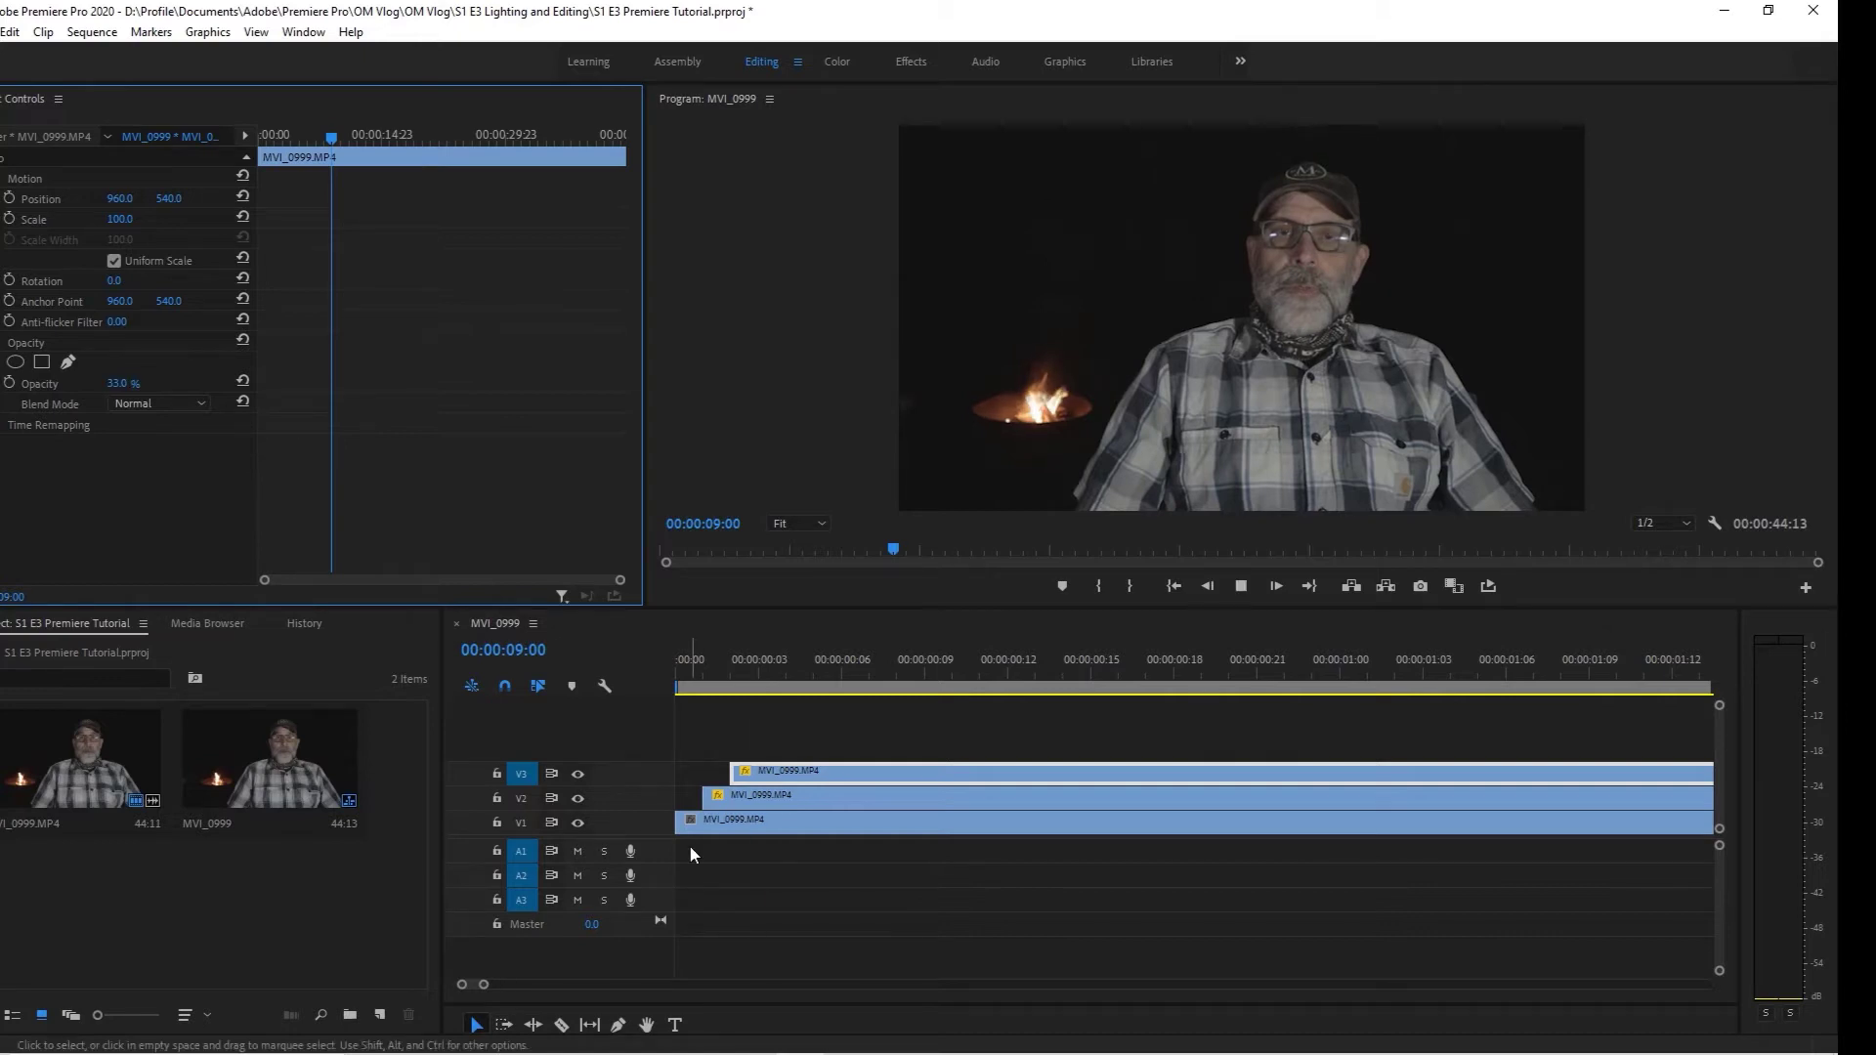
Step: Play back the blended layers and fit the whole sequence in the timeline
key(space)
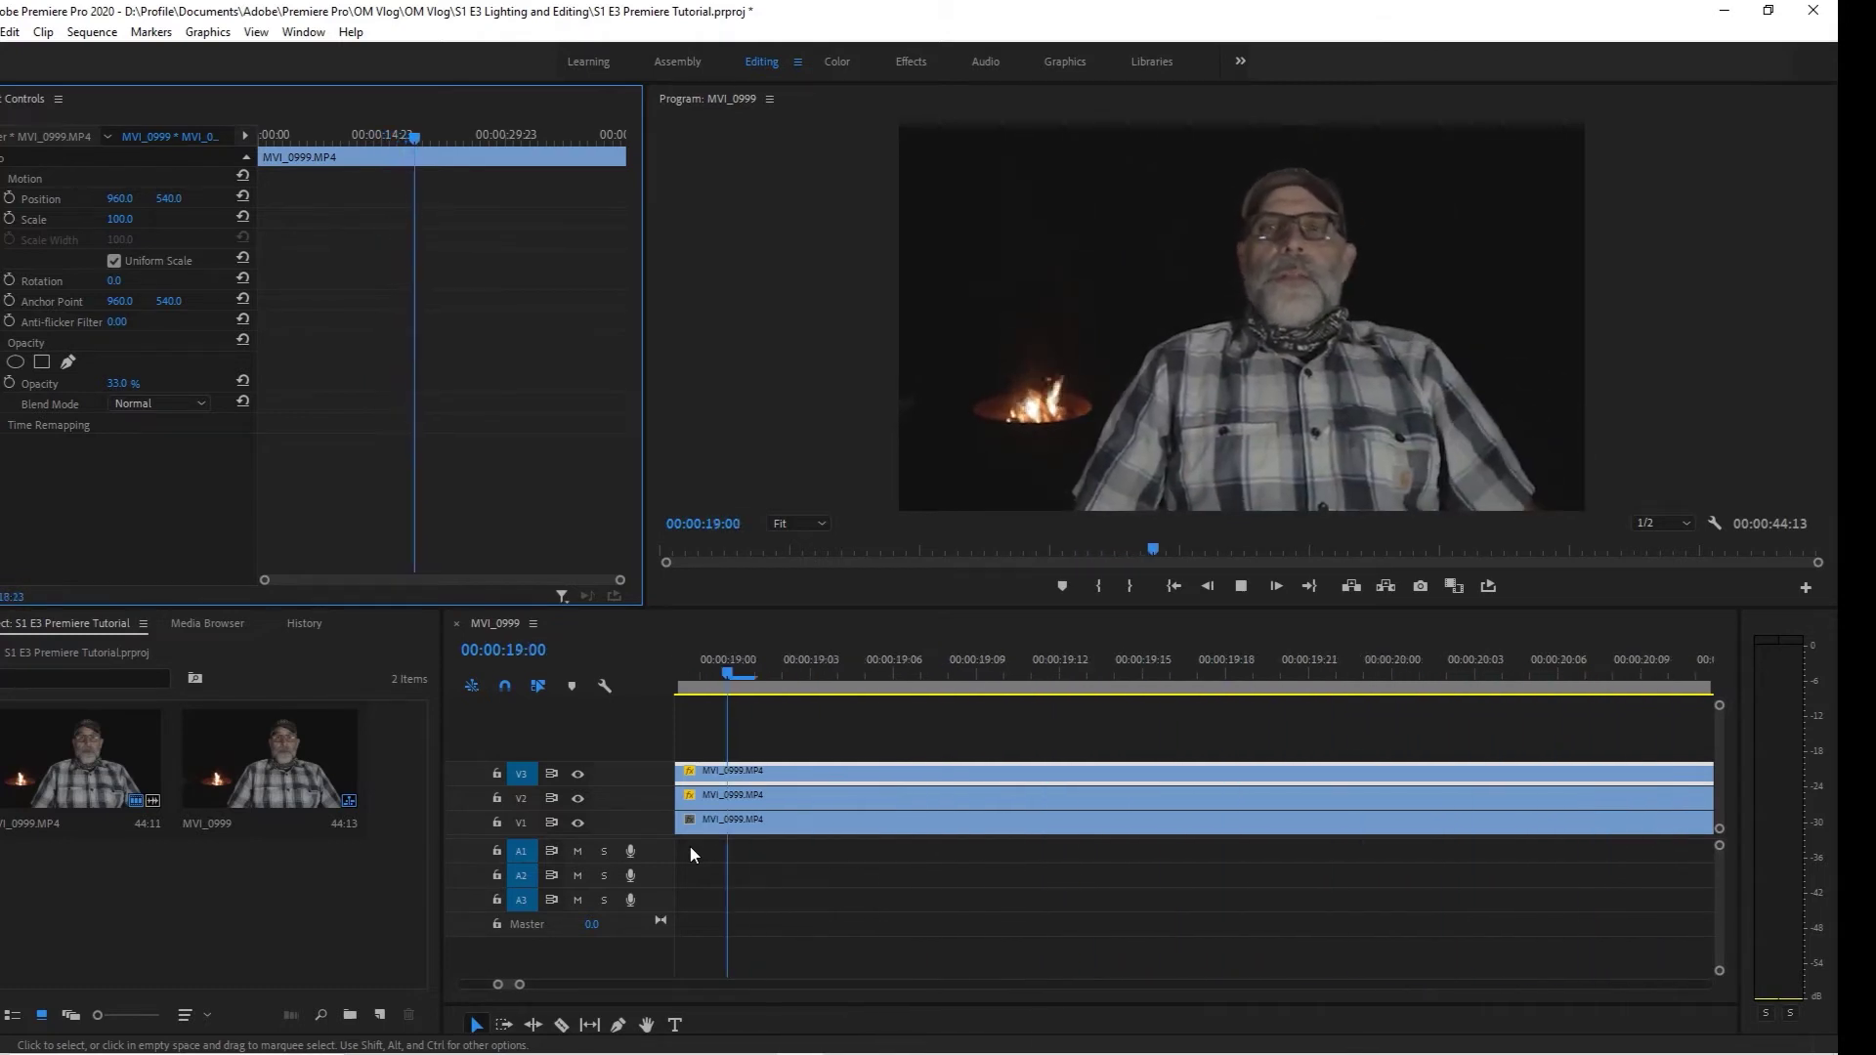
key(space)
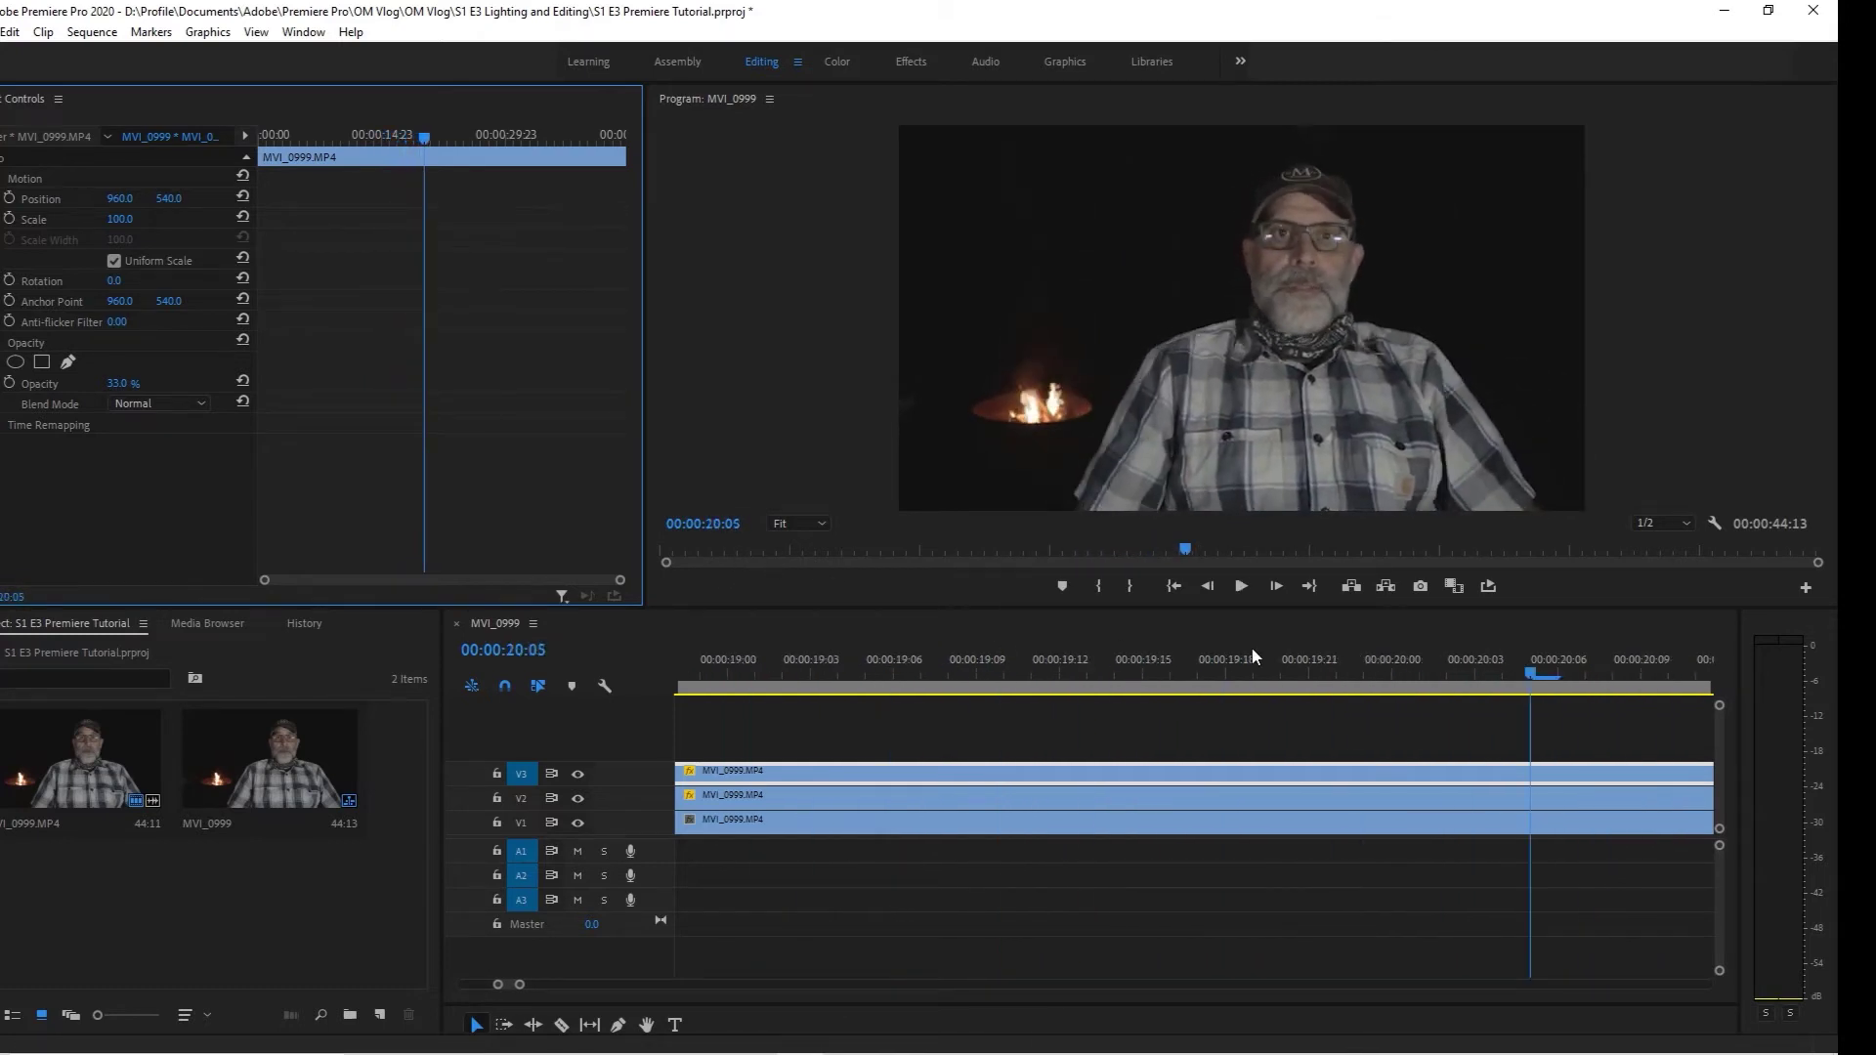
click(754, 677)
drag(693, 696, 410, 781)
key(backslash)
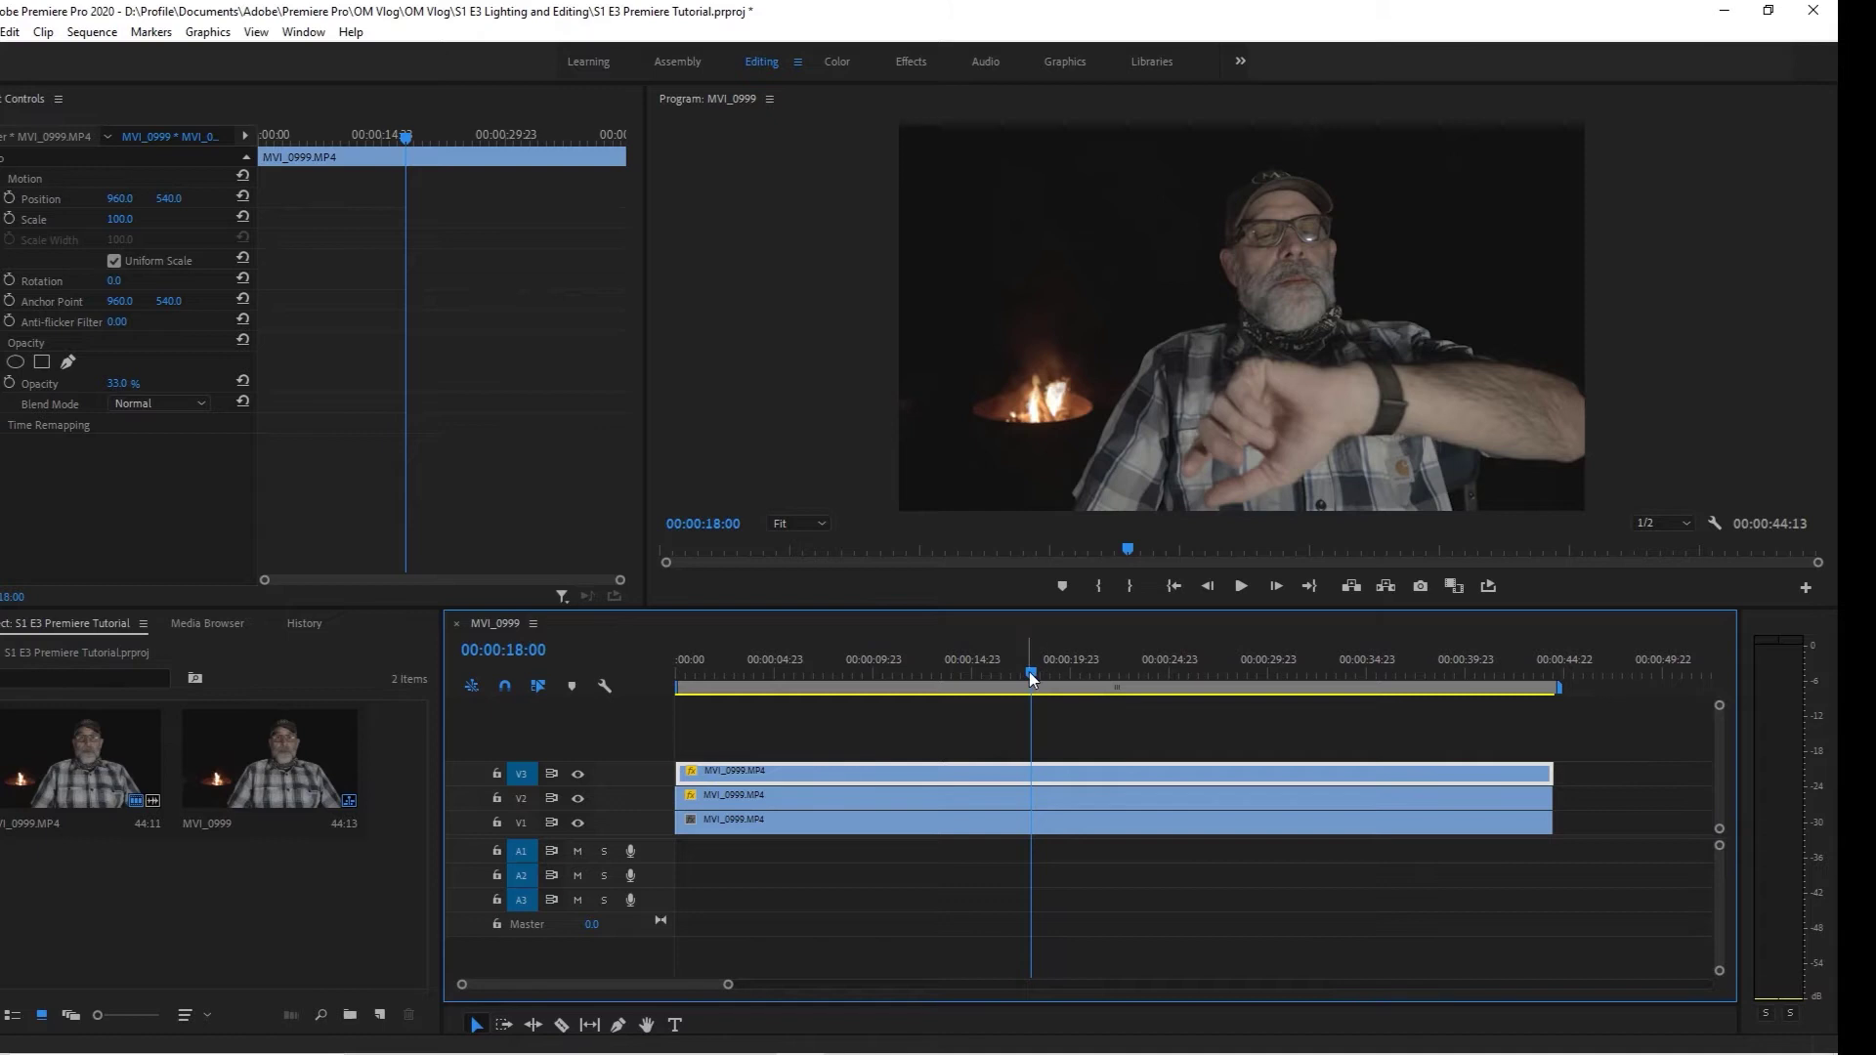
Step: Play the sequence from the start and enlarge the Program monitor to examine the blended footage
drag(1028, 671, 639, 659)
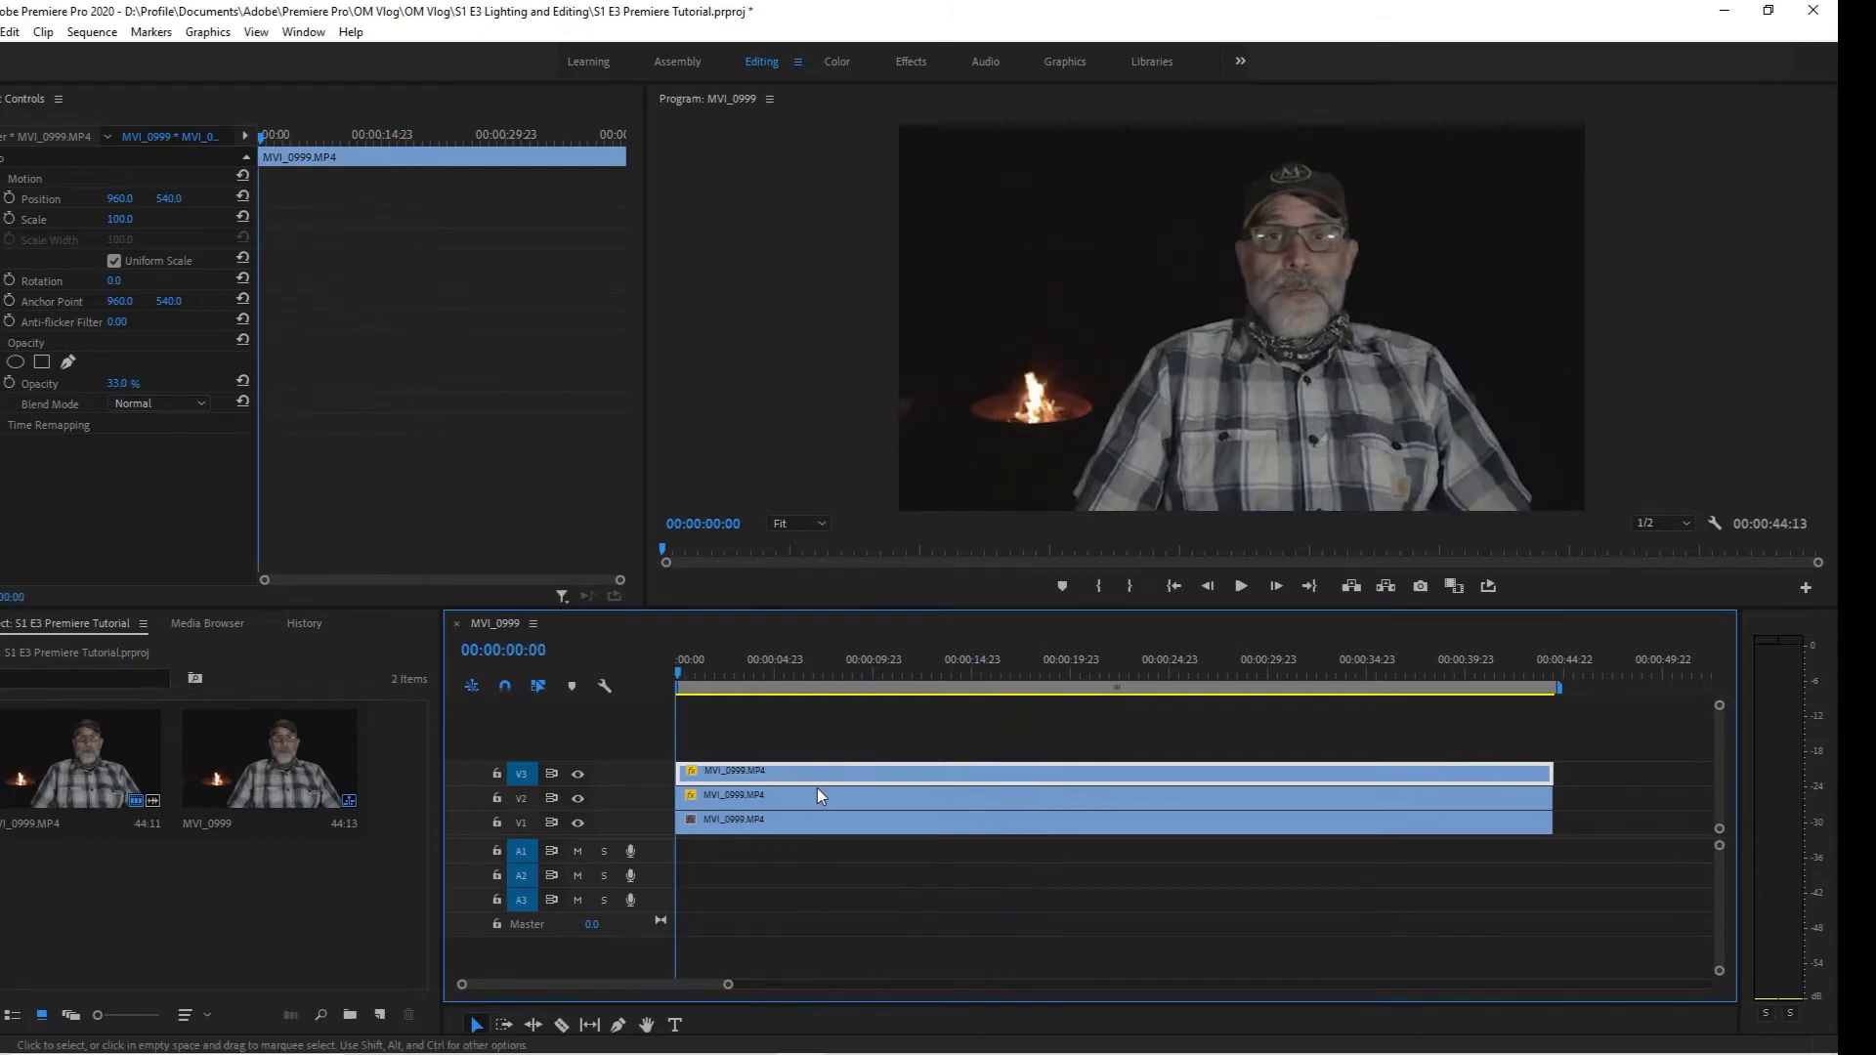
key(space)
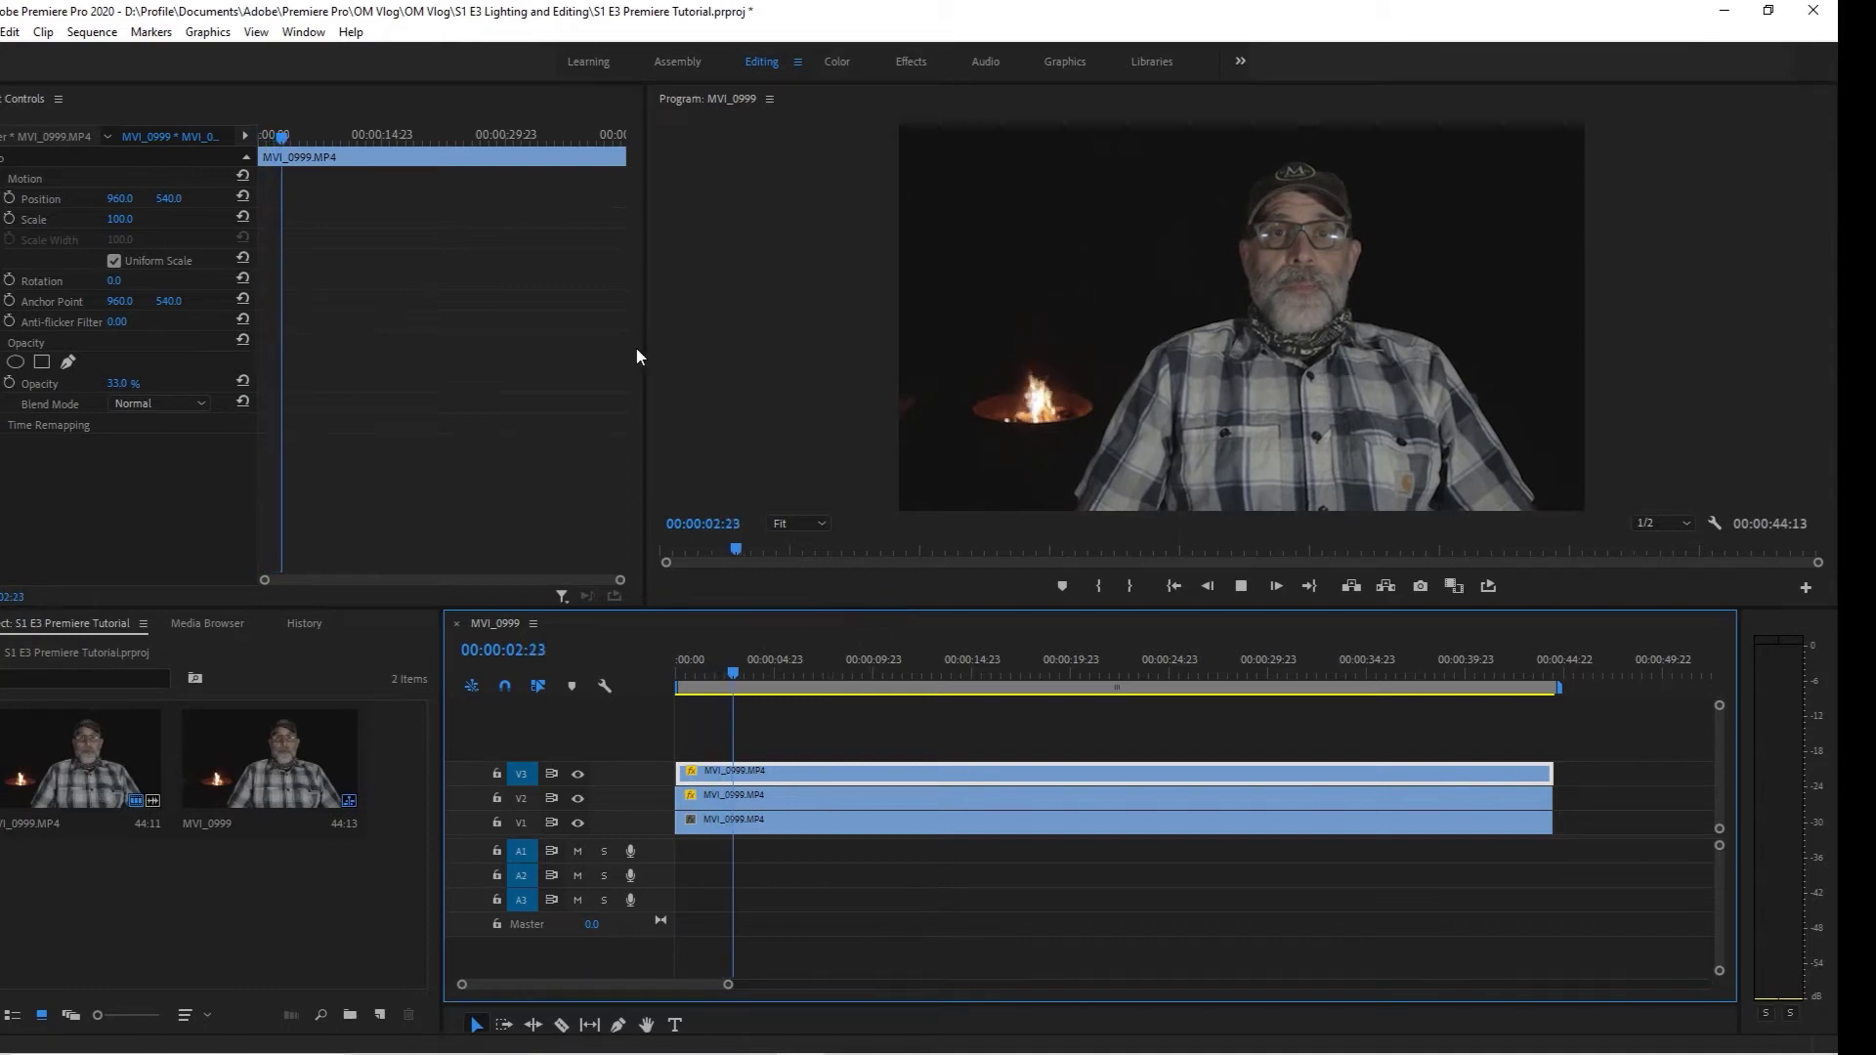
drag(637, 356, 275, 356)
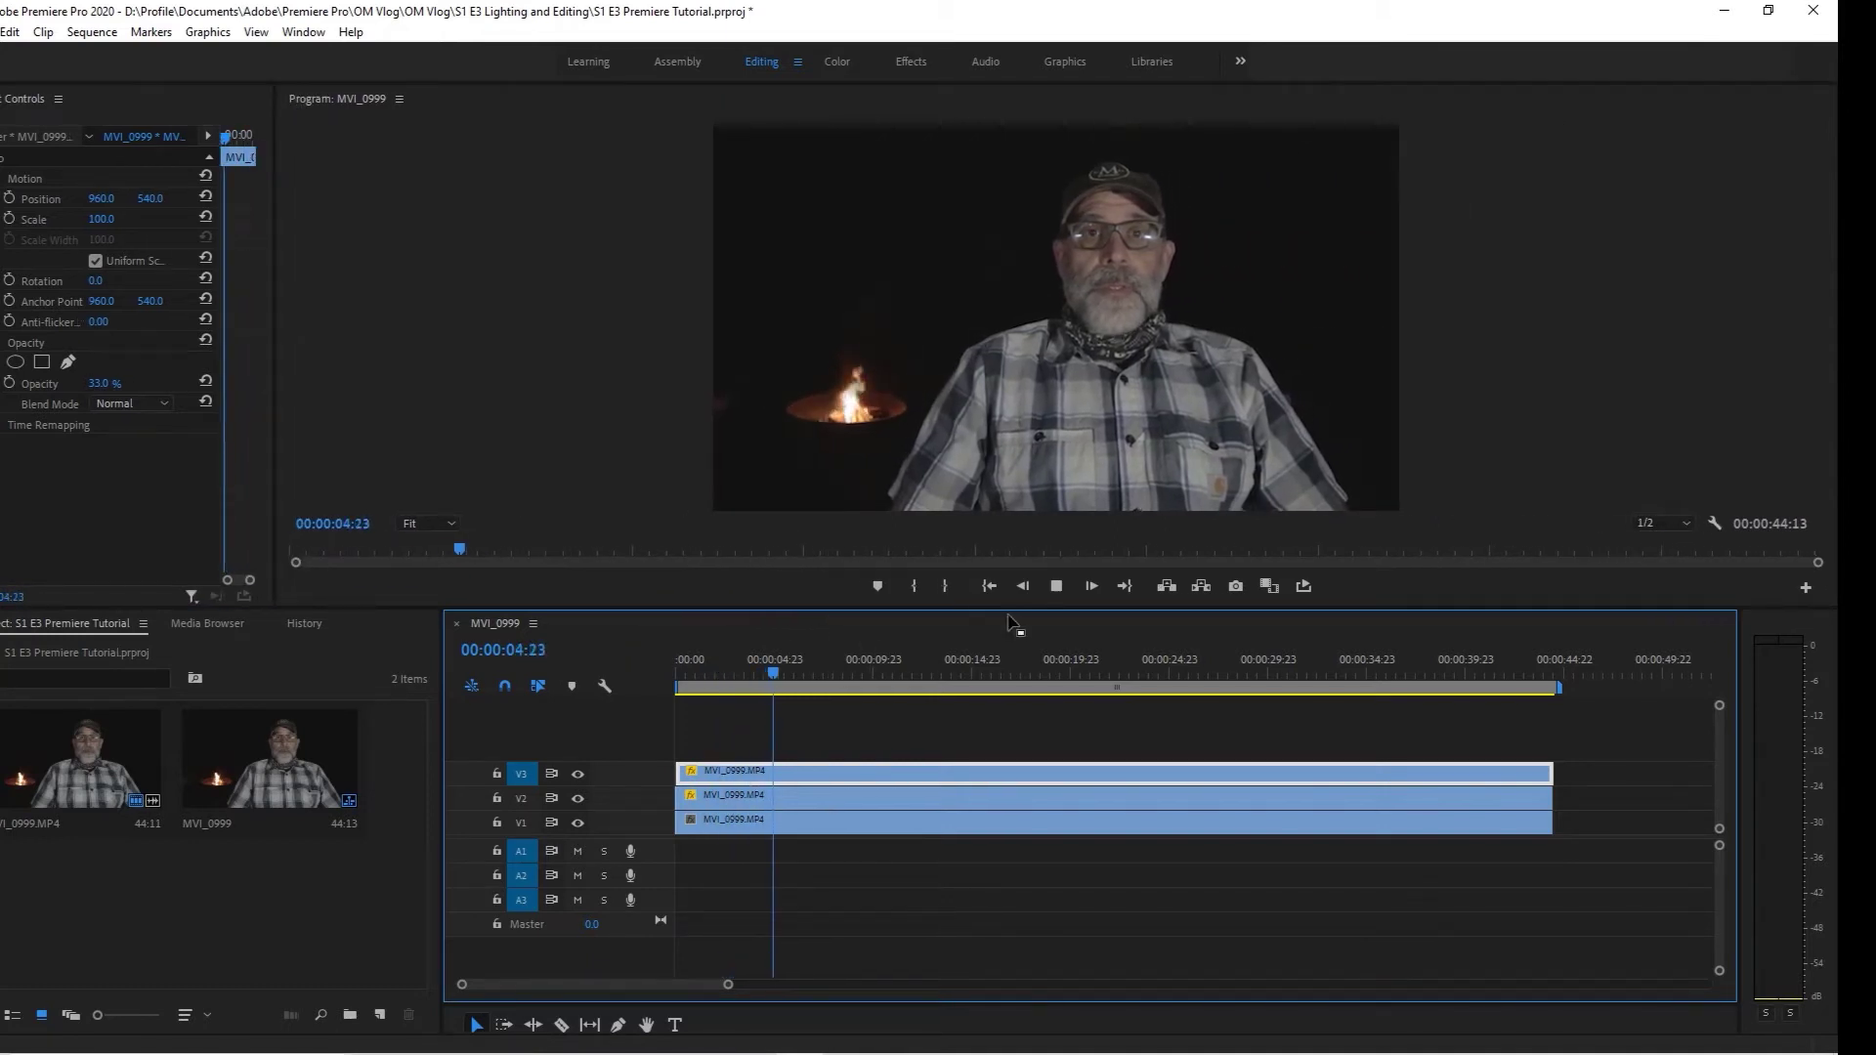
drag(992, 611, 988, 846)
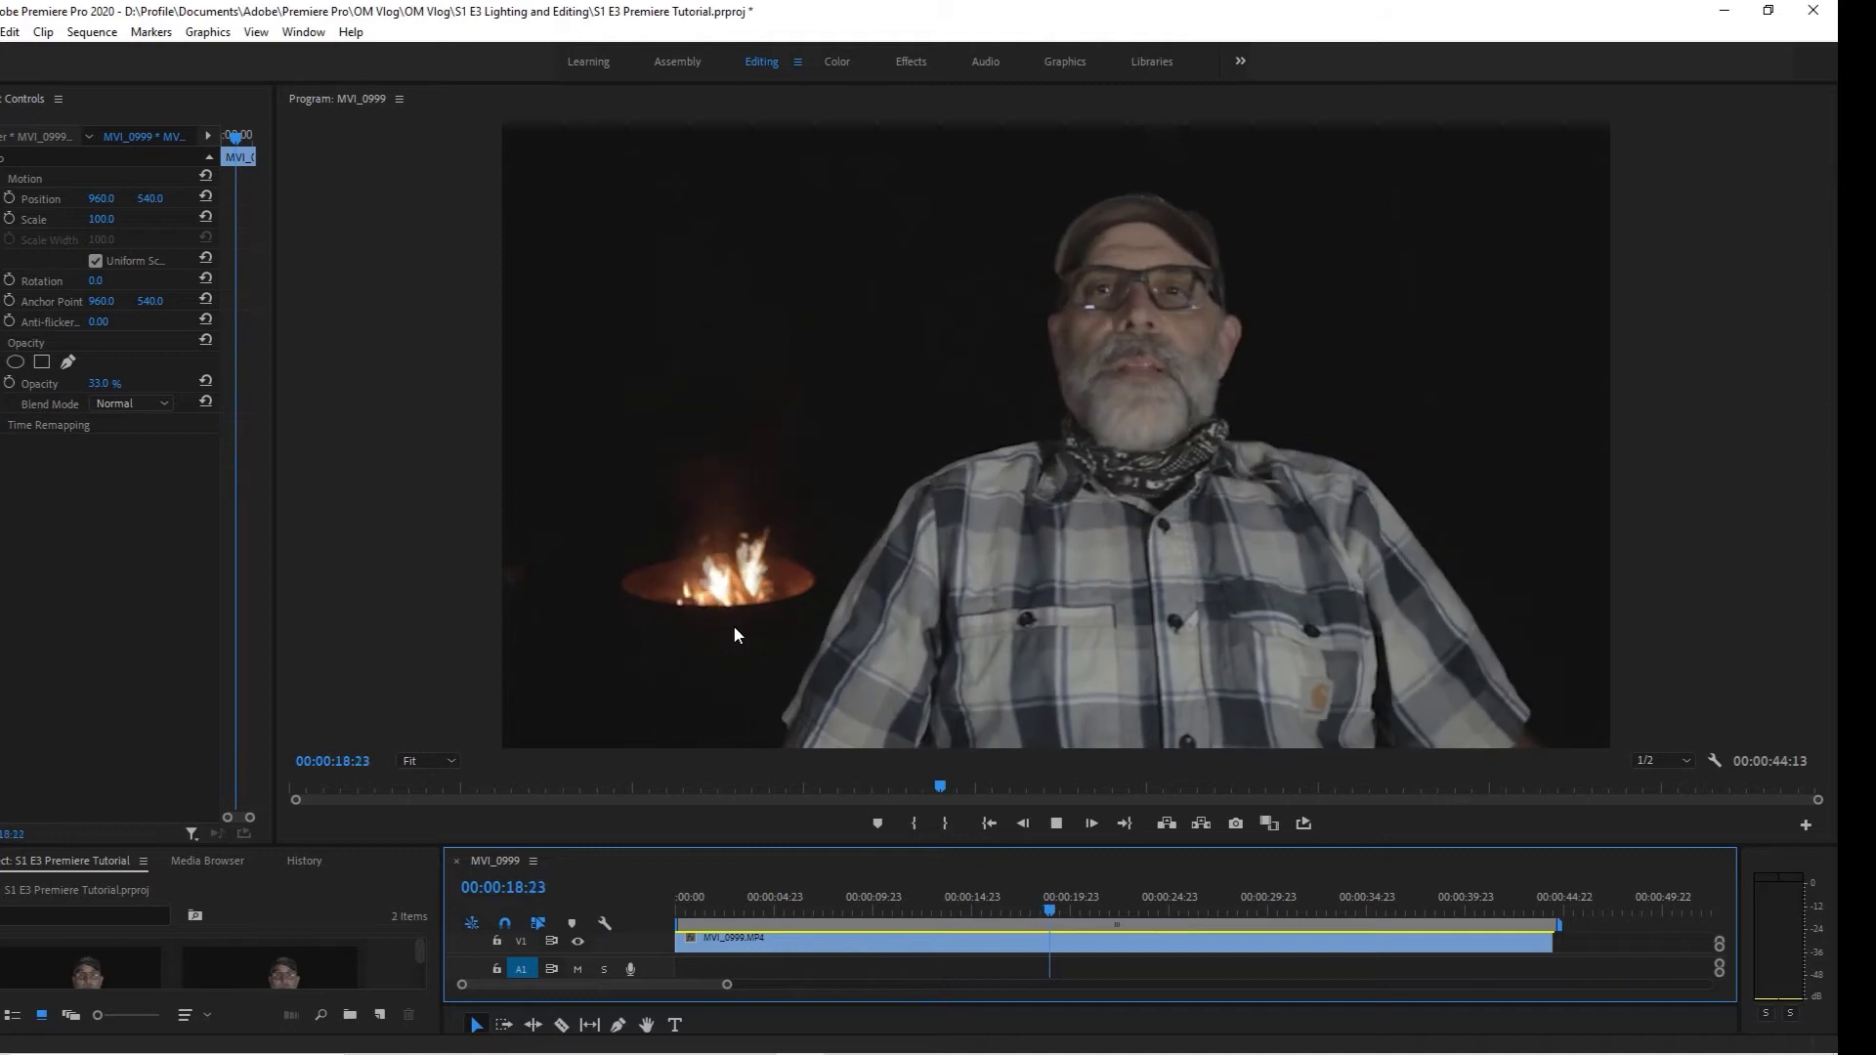
key(space)
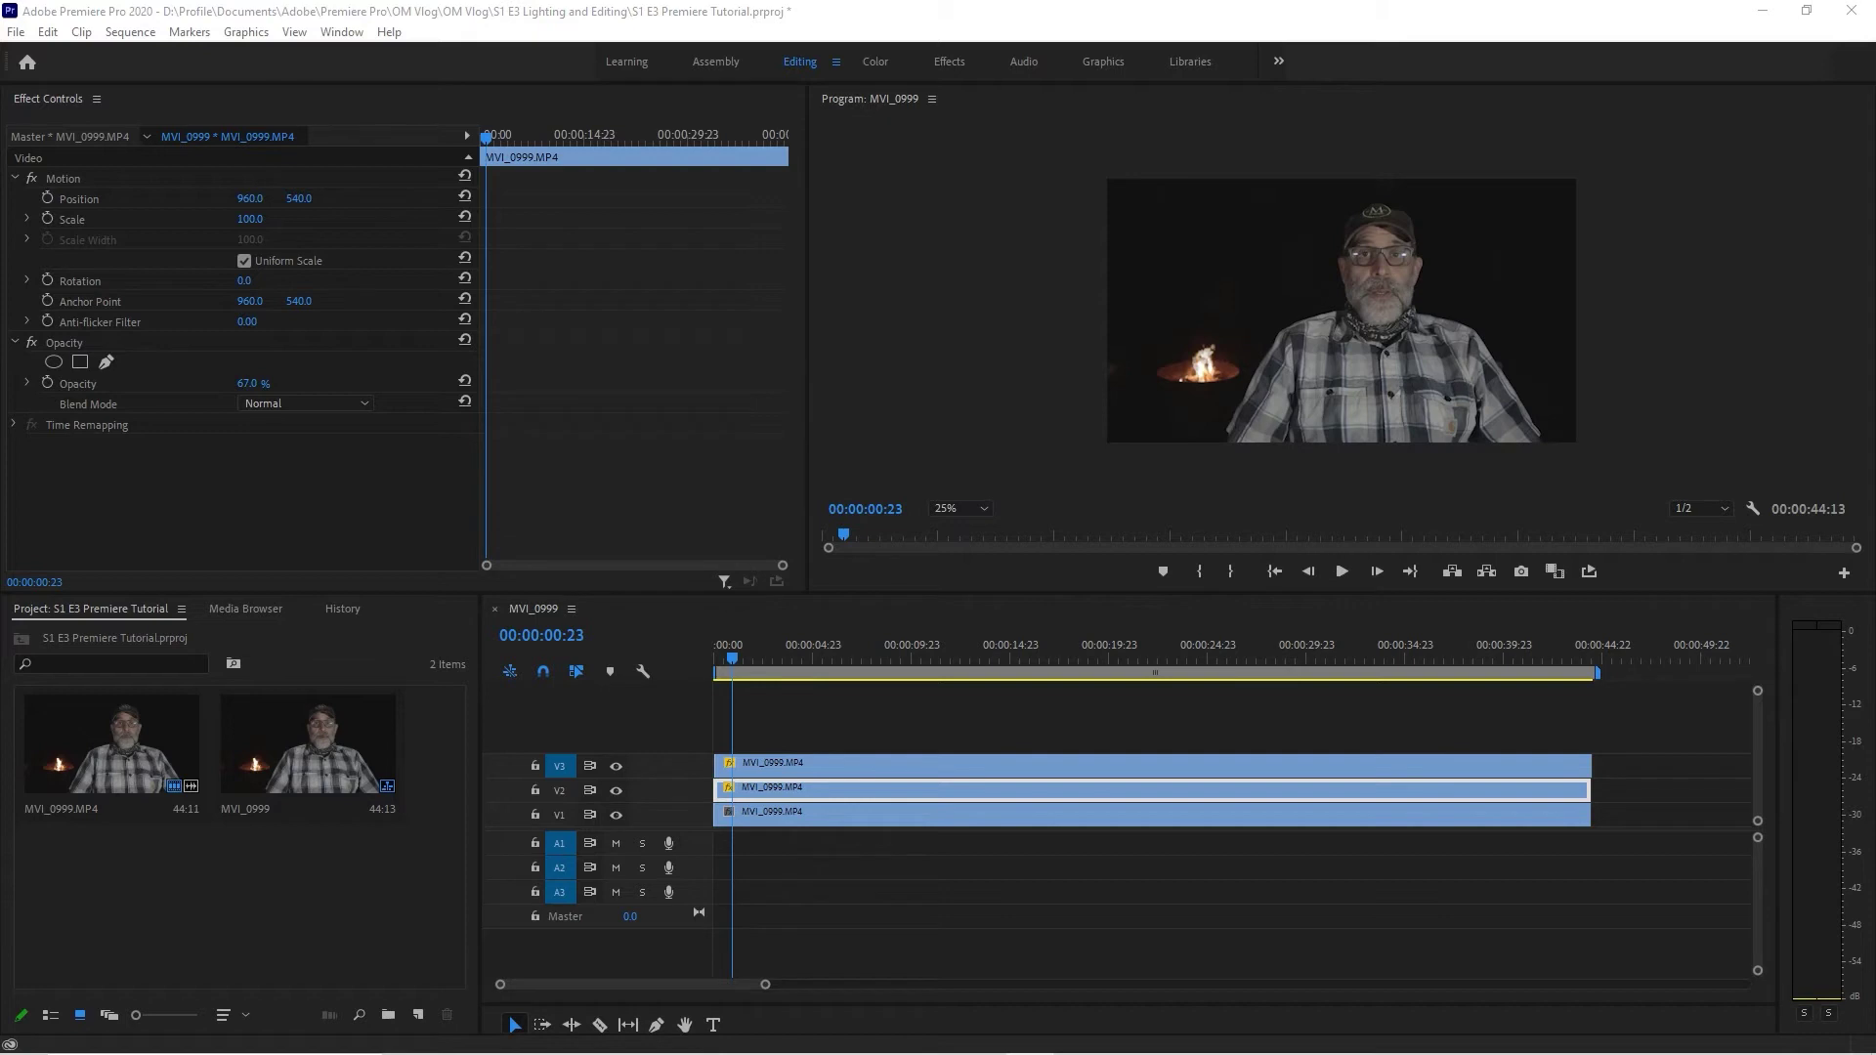
Step: Draw a closed free-form opacity mask around the fire bowl on the V2 clip, extending past the frame's left edge
click(844, 789)
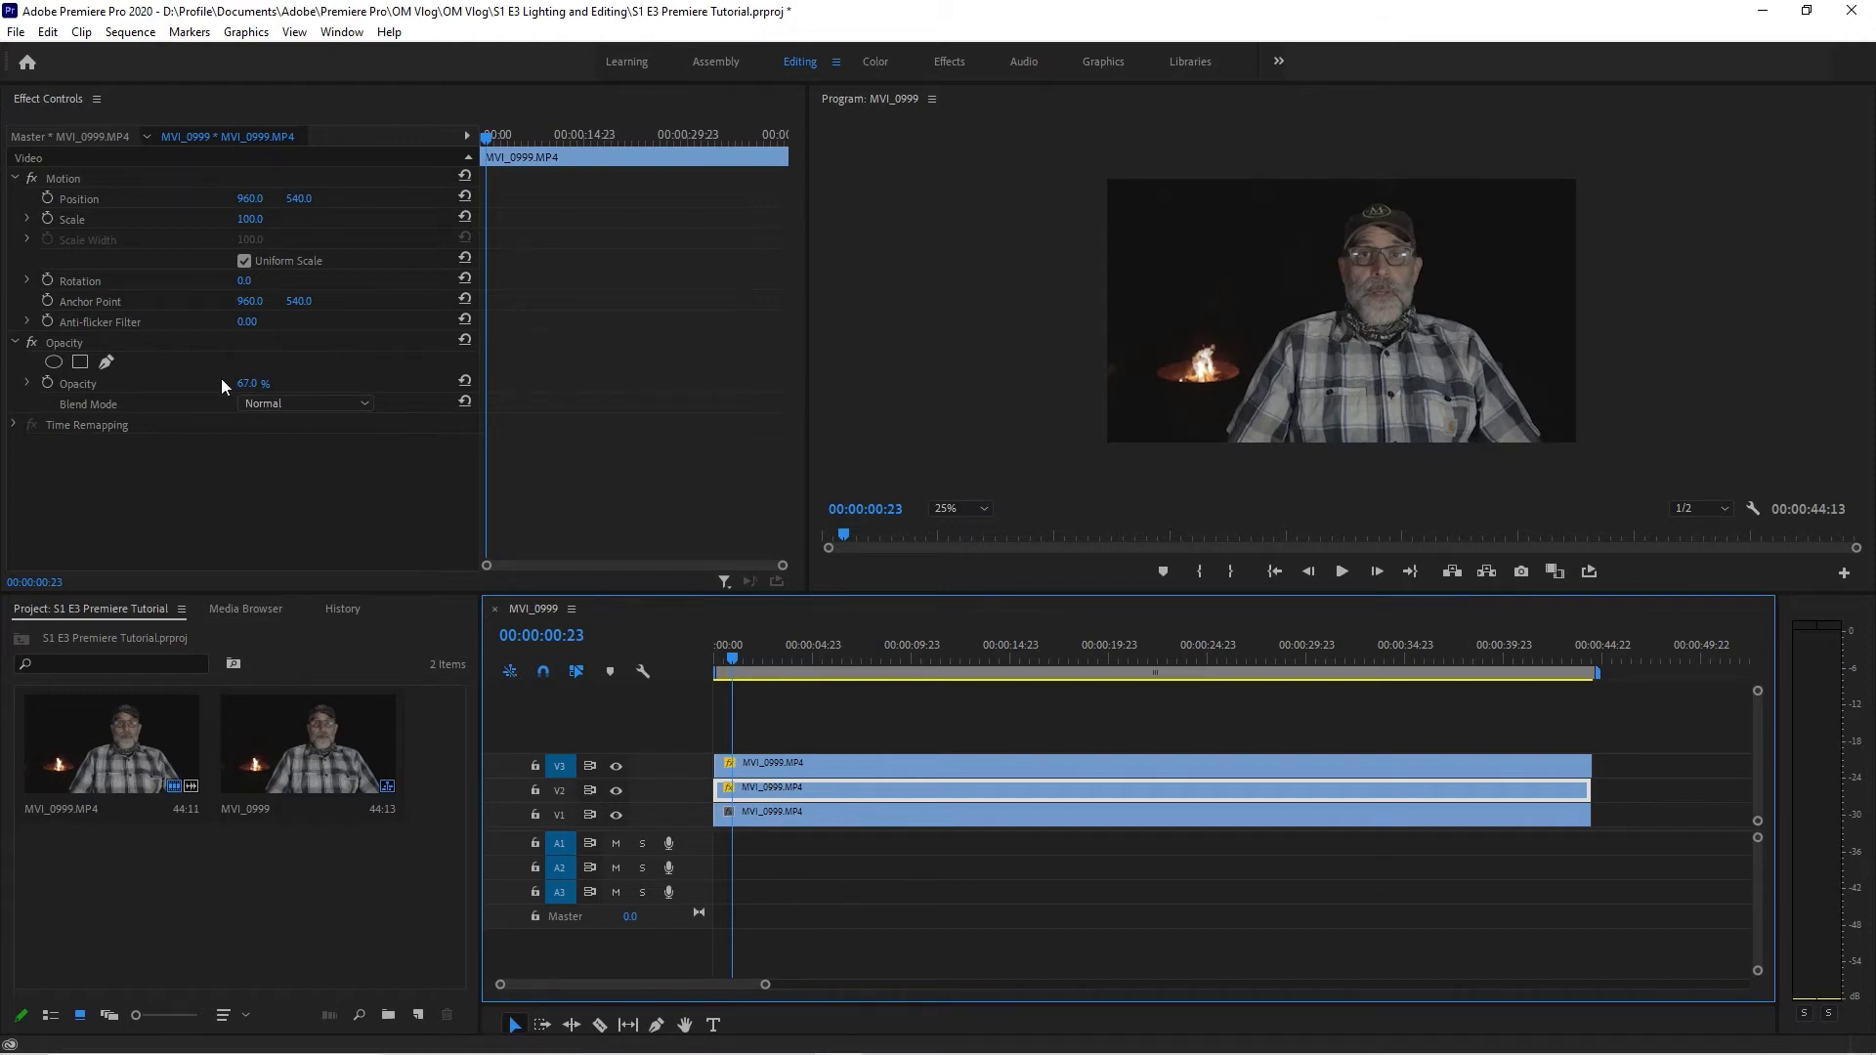
click(107, 363)
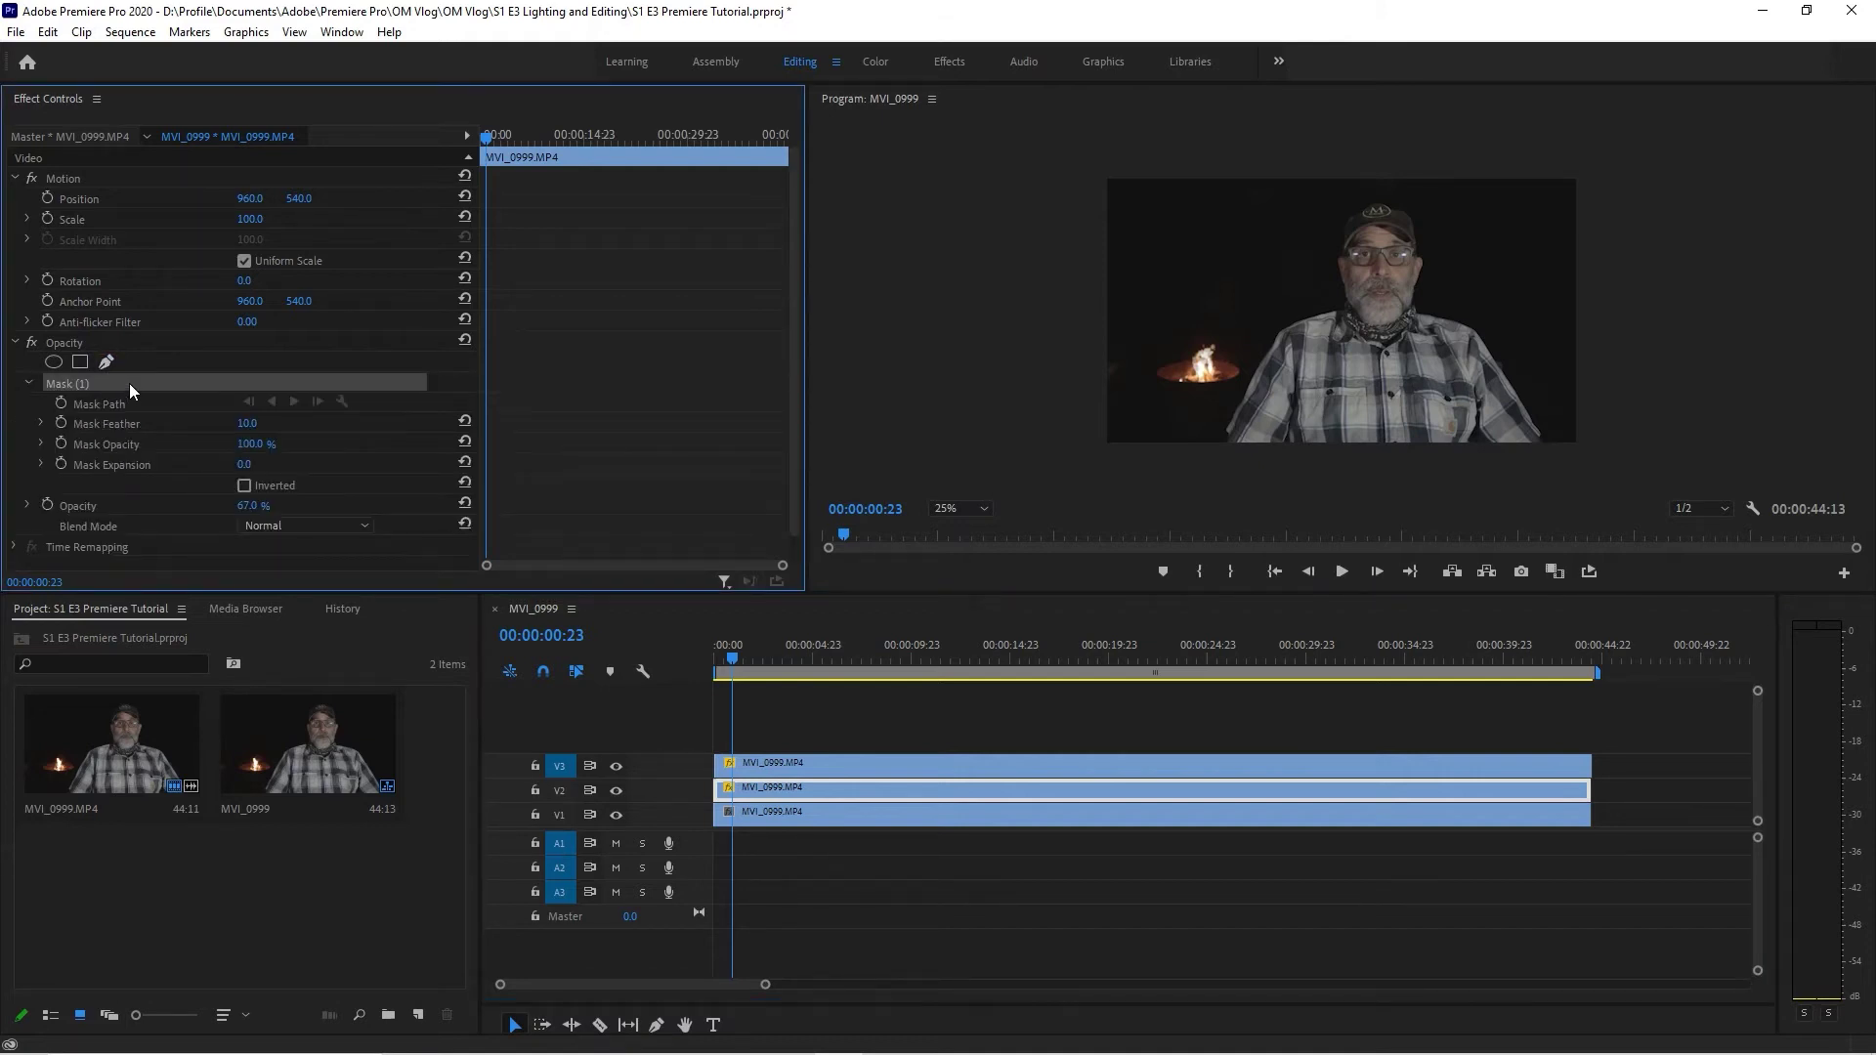
click(1081, 337)
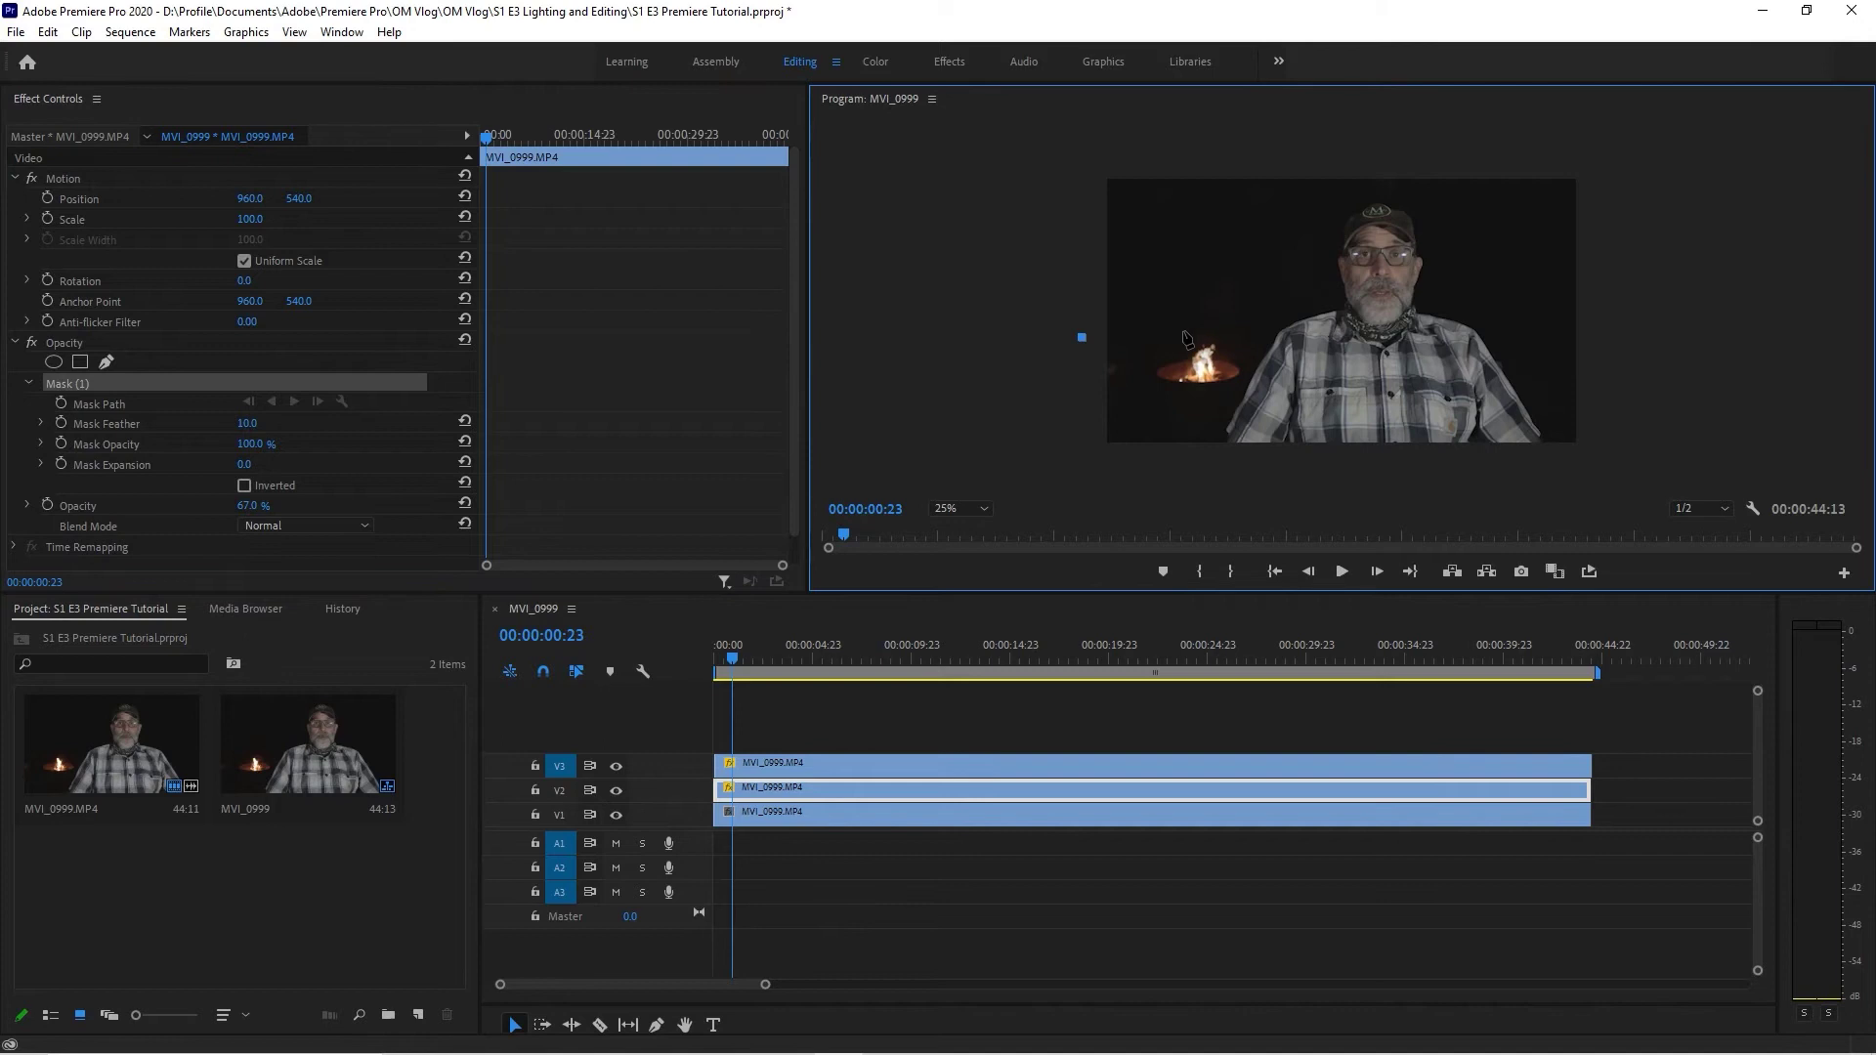
click(1184, 332)
click(1235, 330)
click(1248, 357)
click(1227, 400)
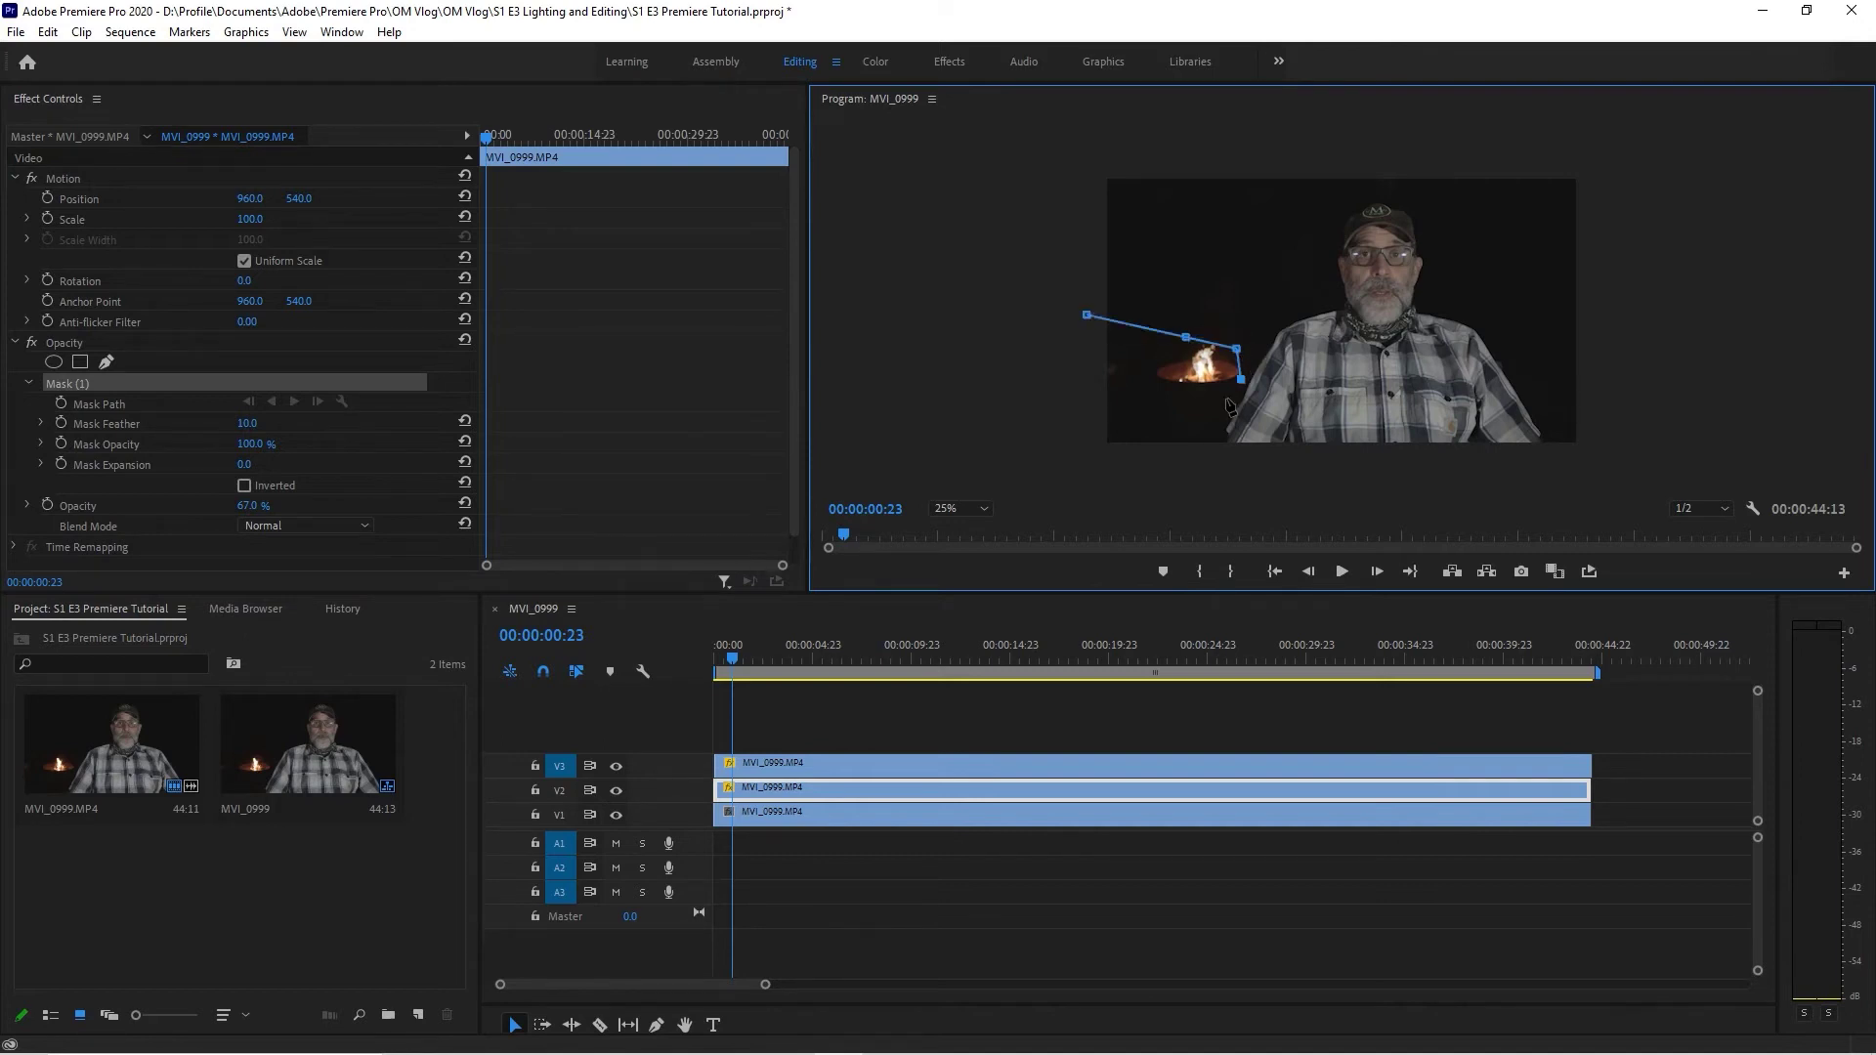
click(1172, 408)
click(1093, 406)
click(1087, 317)
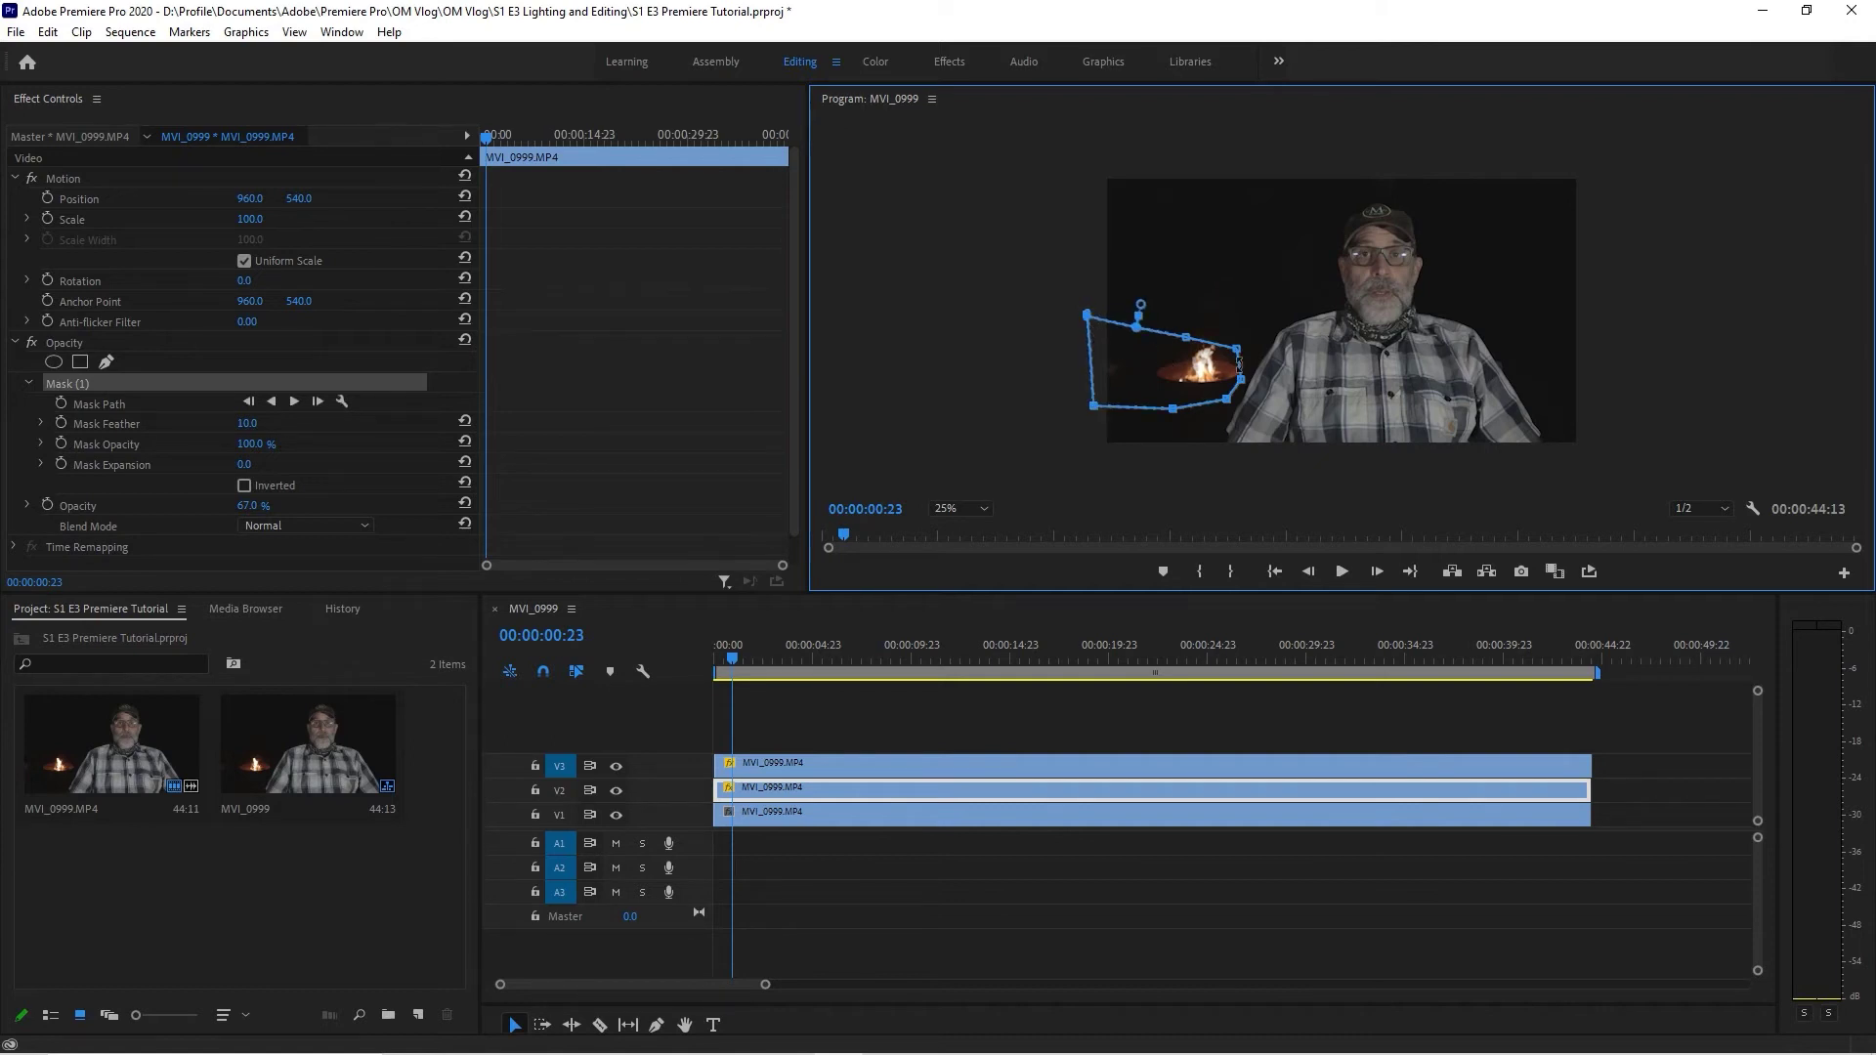
Step: Move the V2 mask's corner beside the man's shoulder slightly outward from the fire and invert the mask
drag(1235, 349, 1250, 390)
click(244, 486)
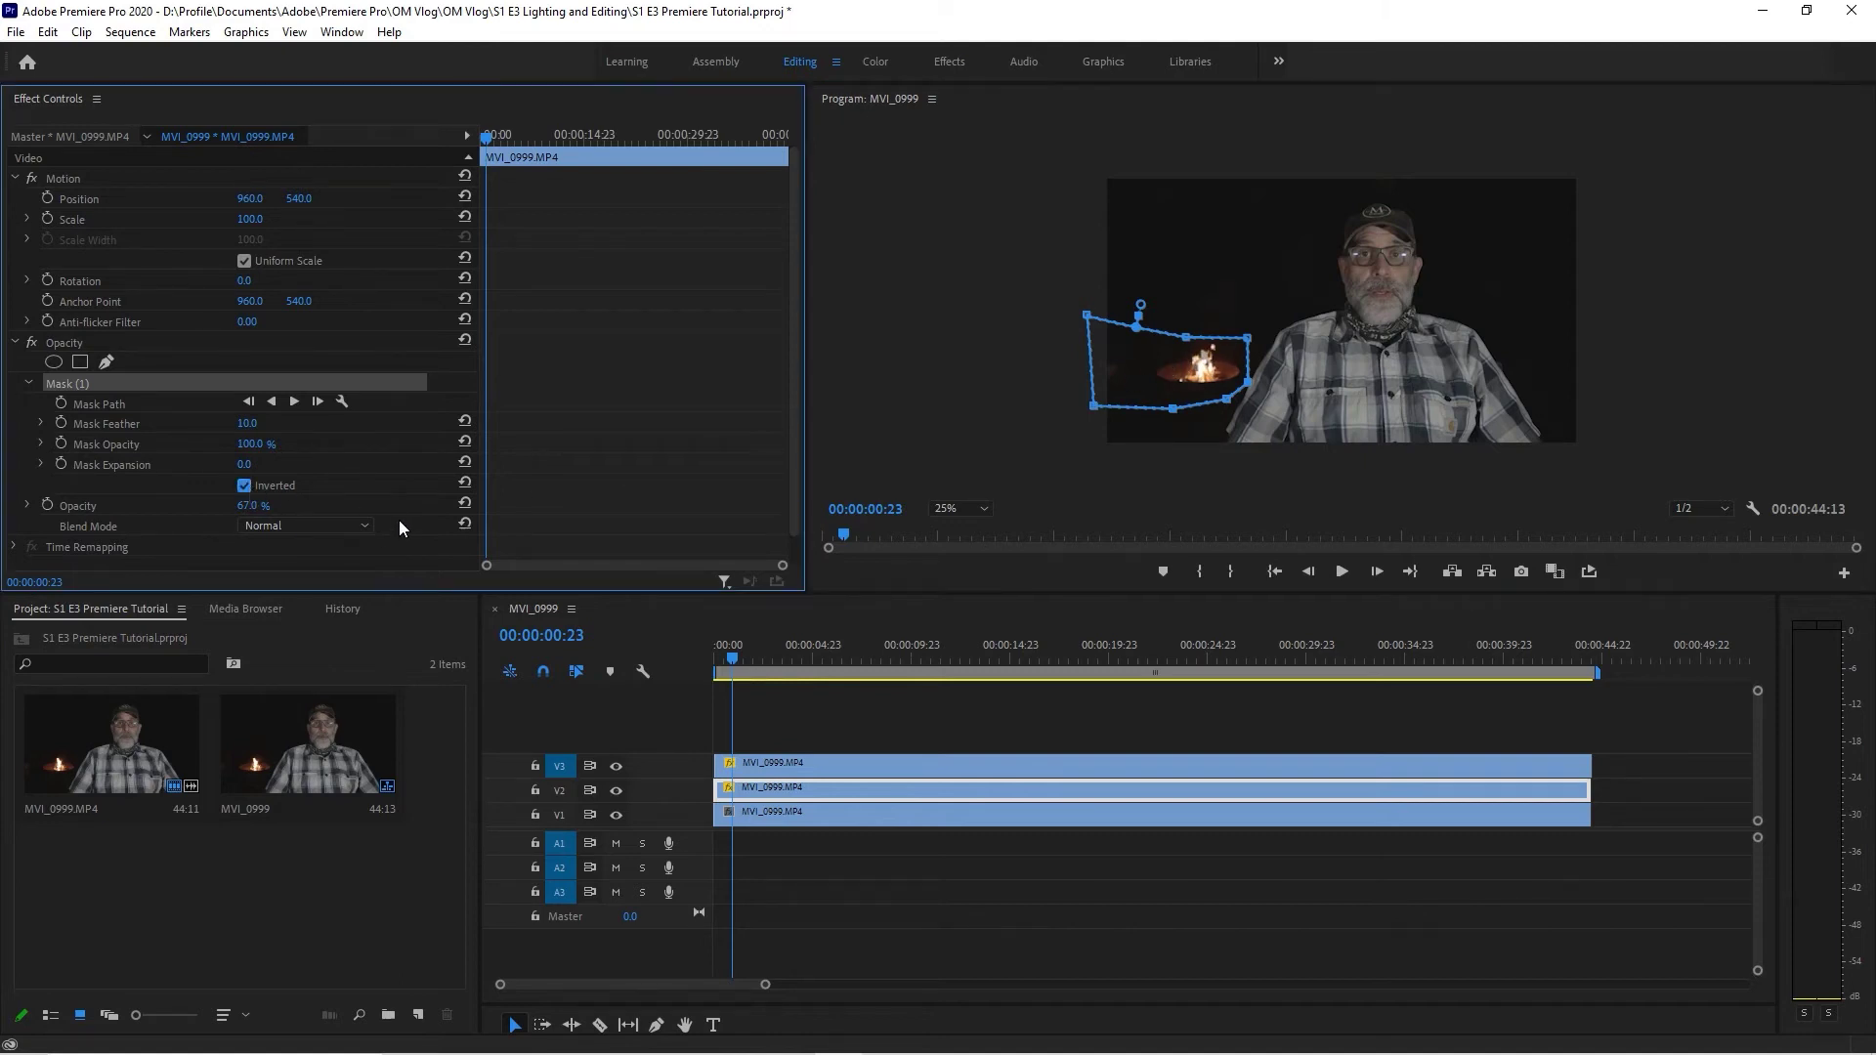
Step: Draw a closed five-point free-form opacity mask around the fire bowl on the V3 clip, extending past the frame's left edge
click(854, 766)
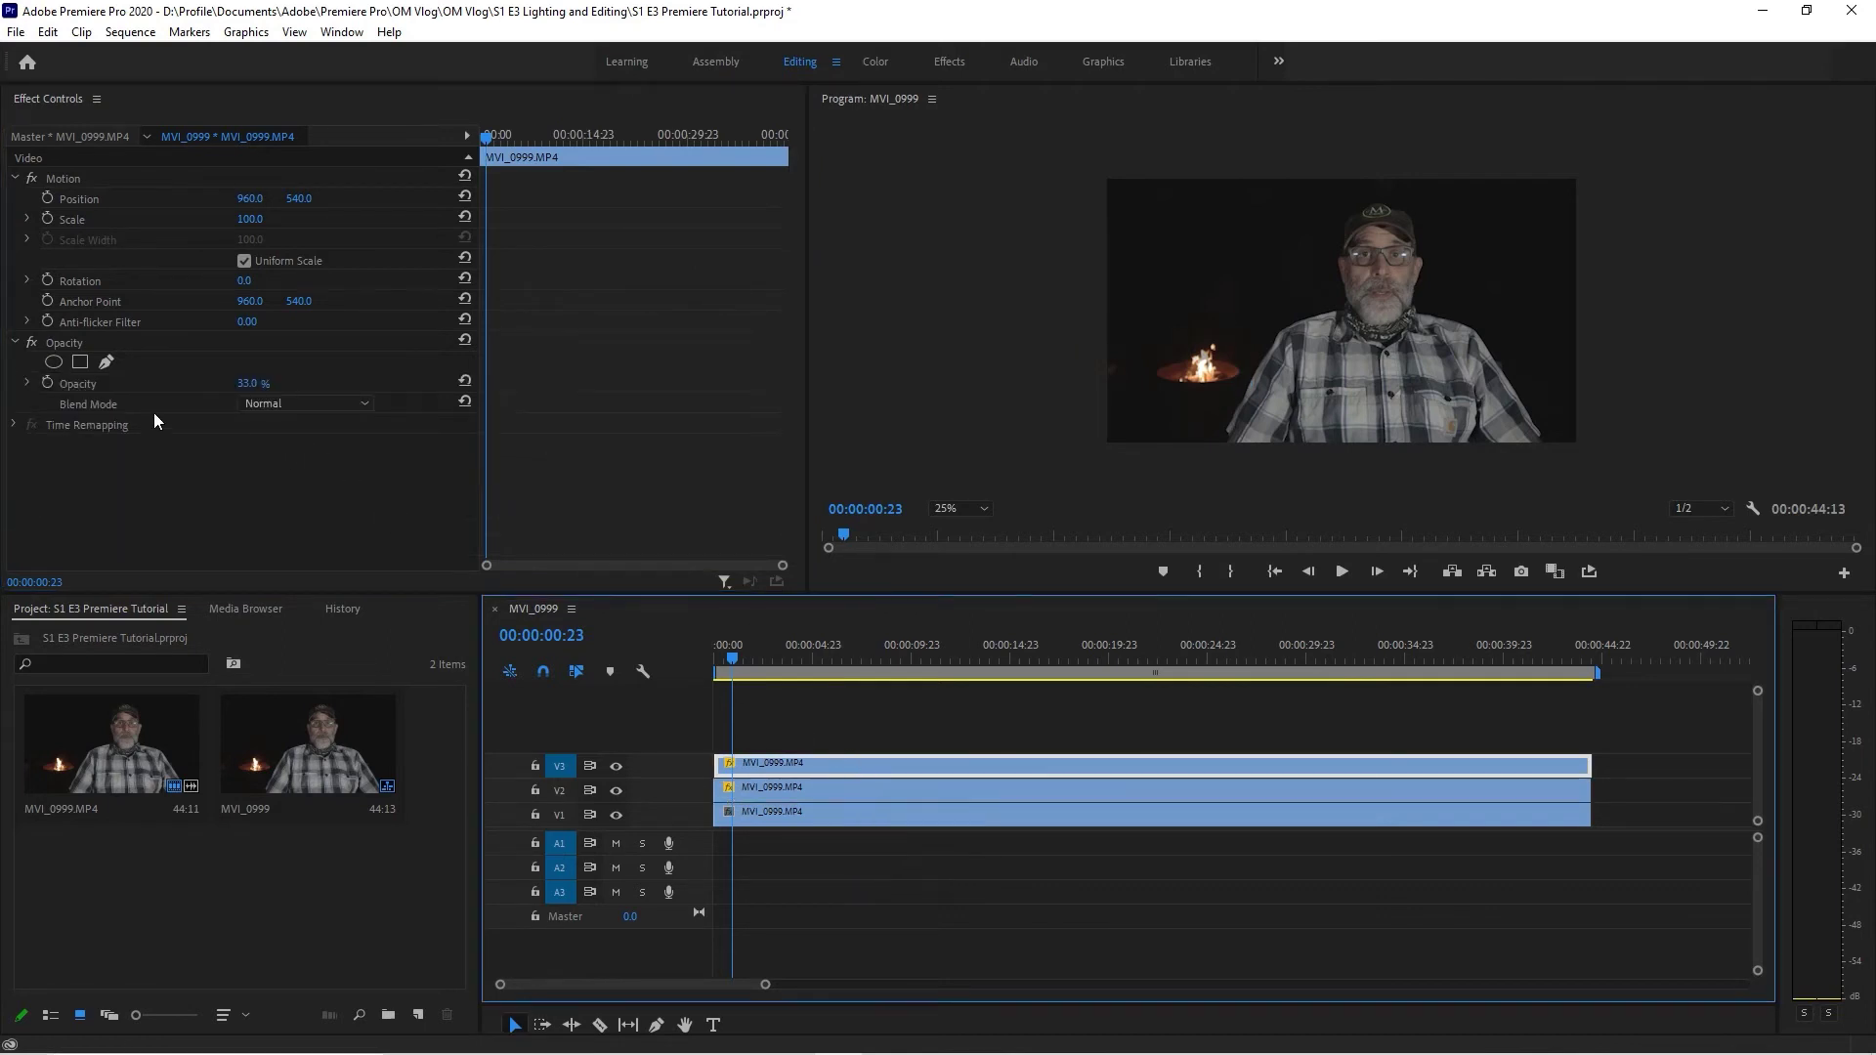
click(107, 361)
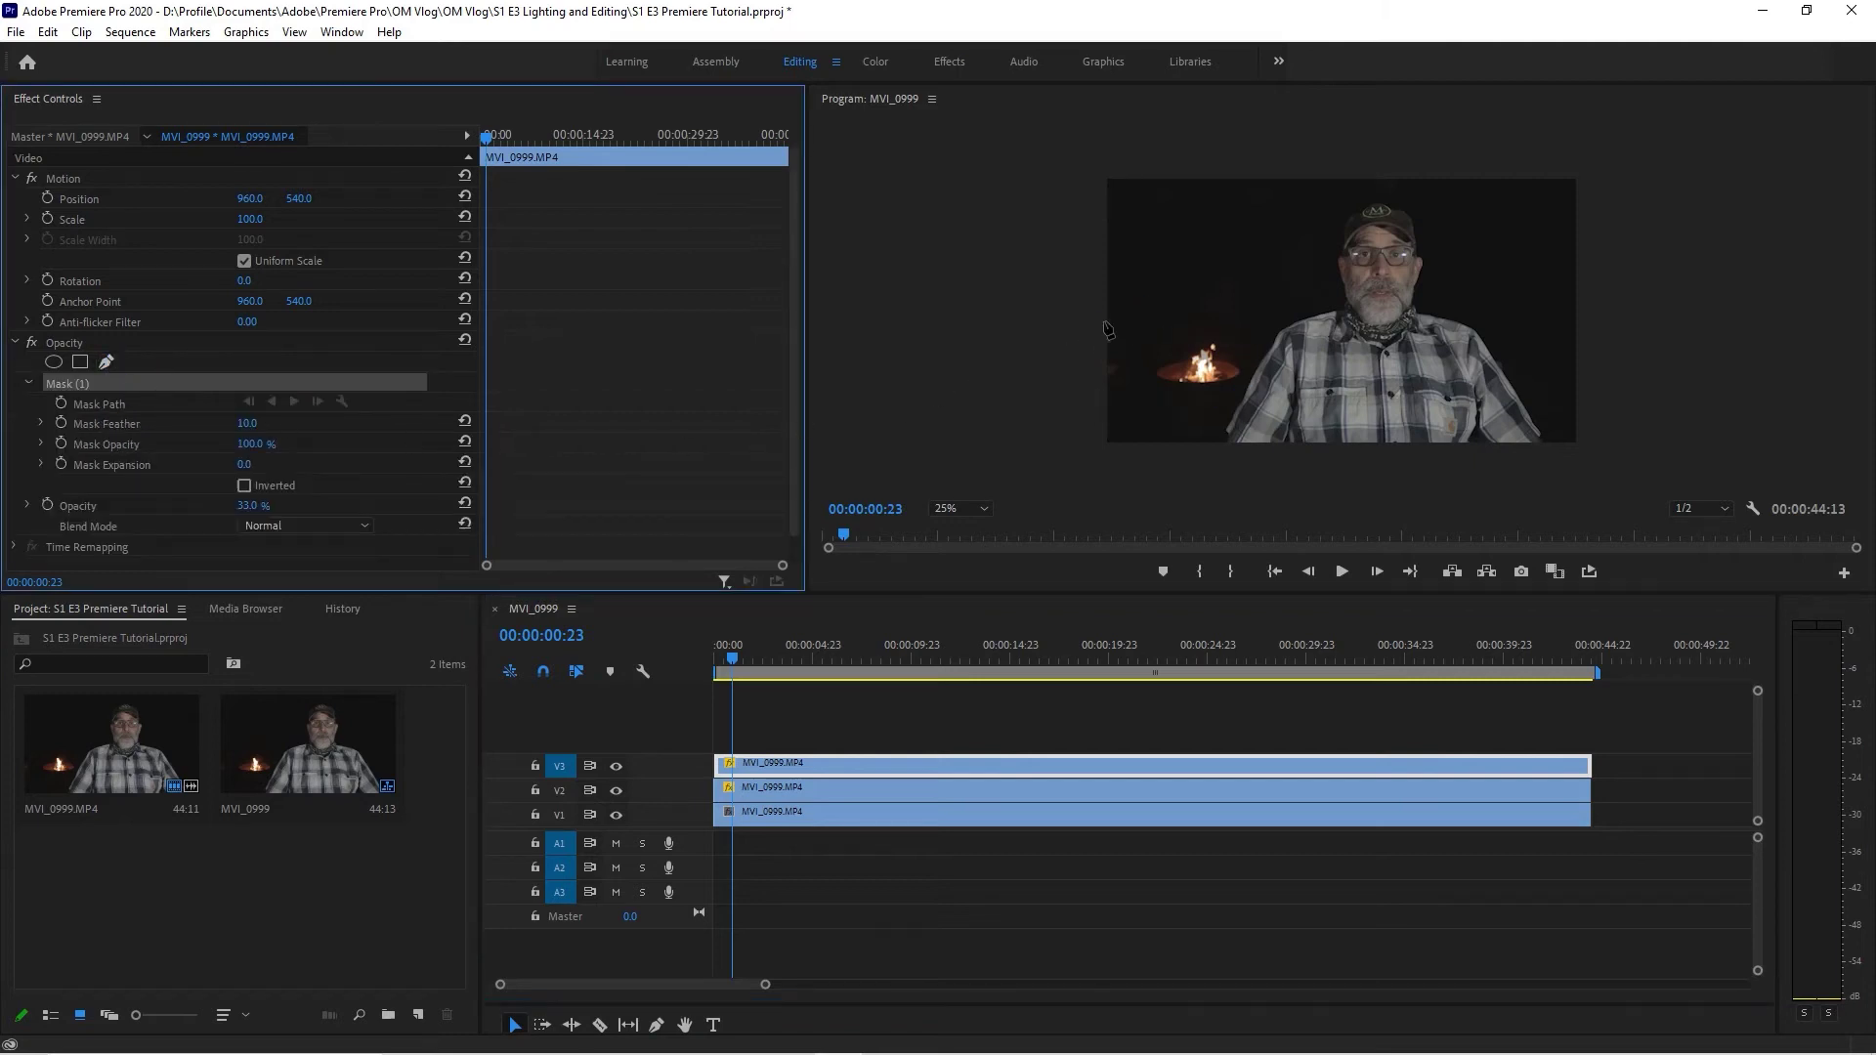
click(1252, 333)
click(1230, 397)
click(1156, 412)
click(1081, 402)
click(1082, 324)
click(1253, 333)
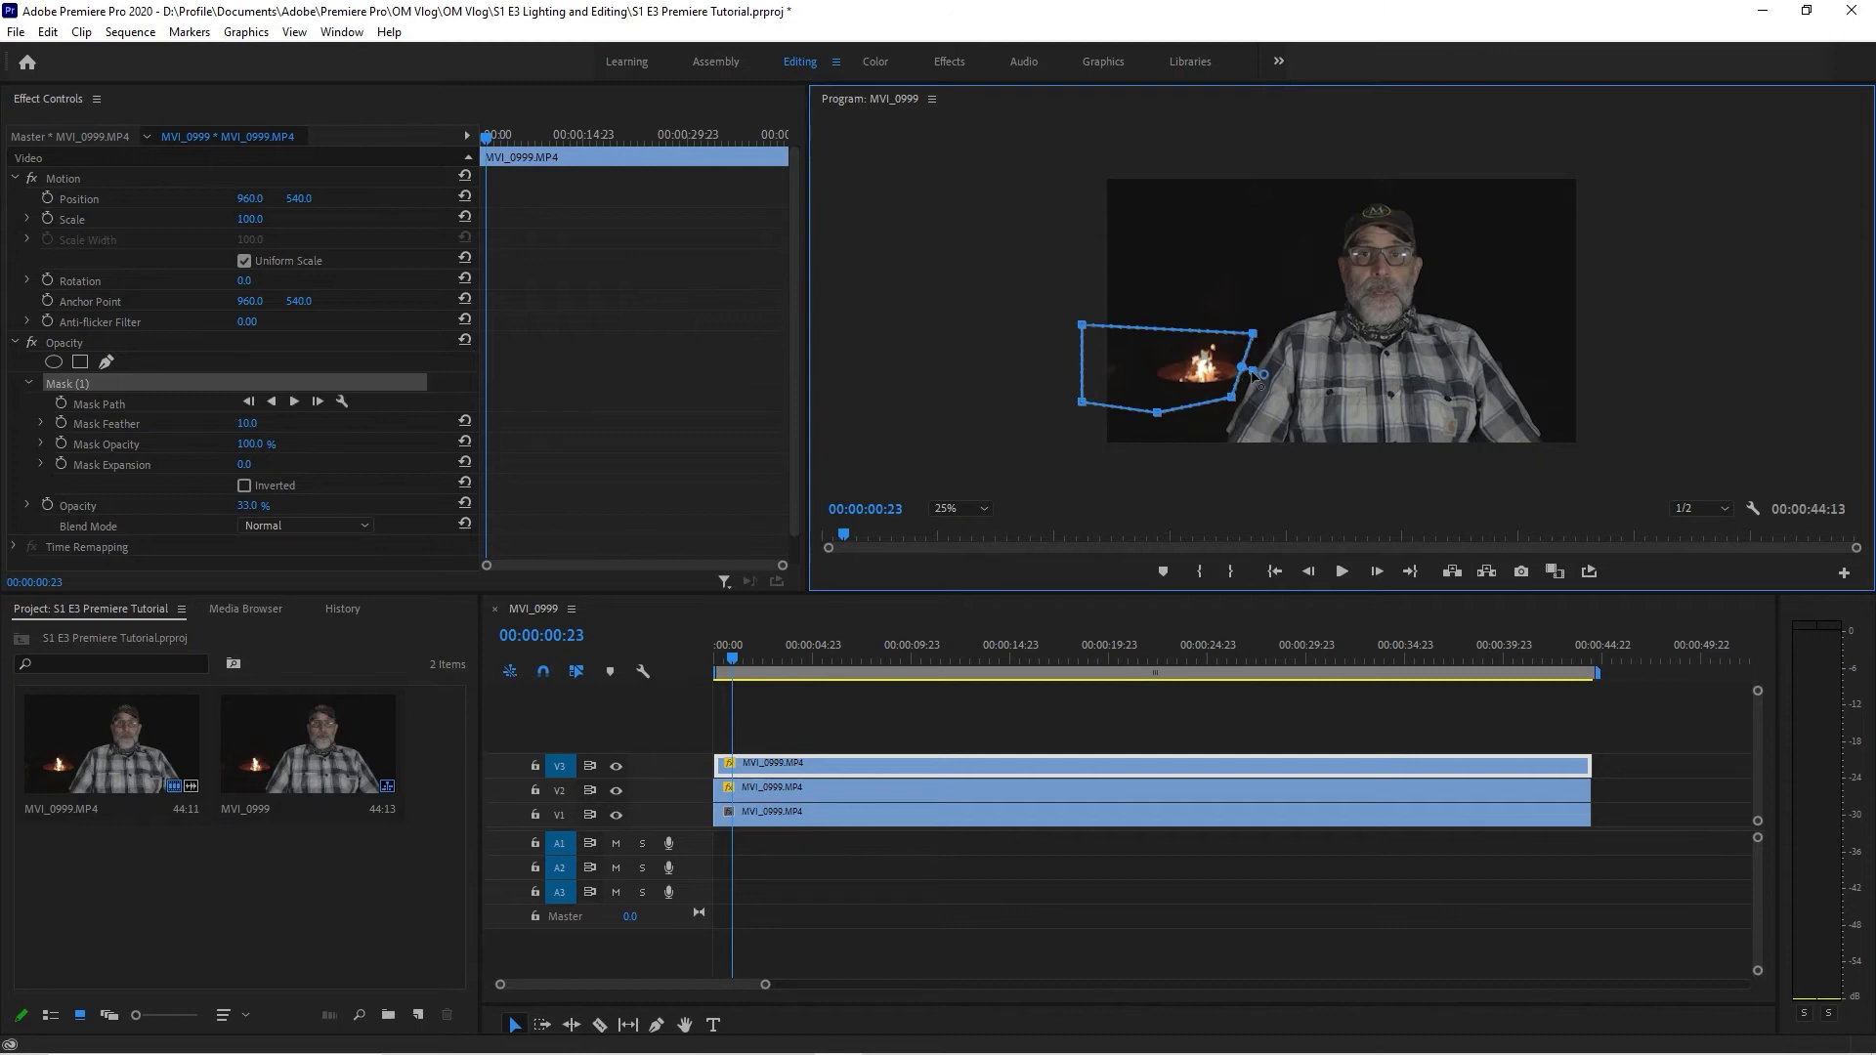
Step: Adjust the V3 mask's points between the fire bowl and the man's shoulder, and invert the mask
drag(1242, 364, 1238, 405)
drag(1255, 338, 1270, 344)
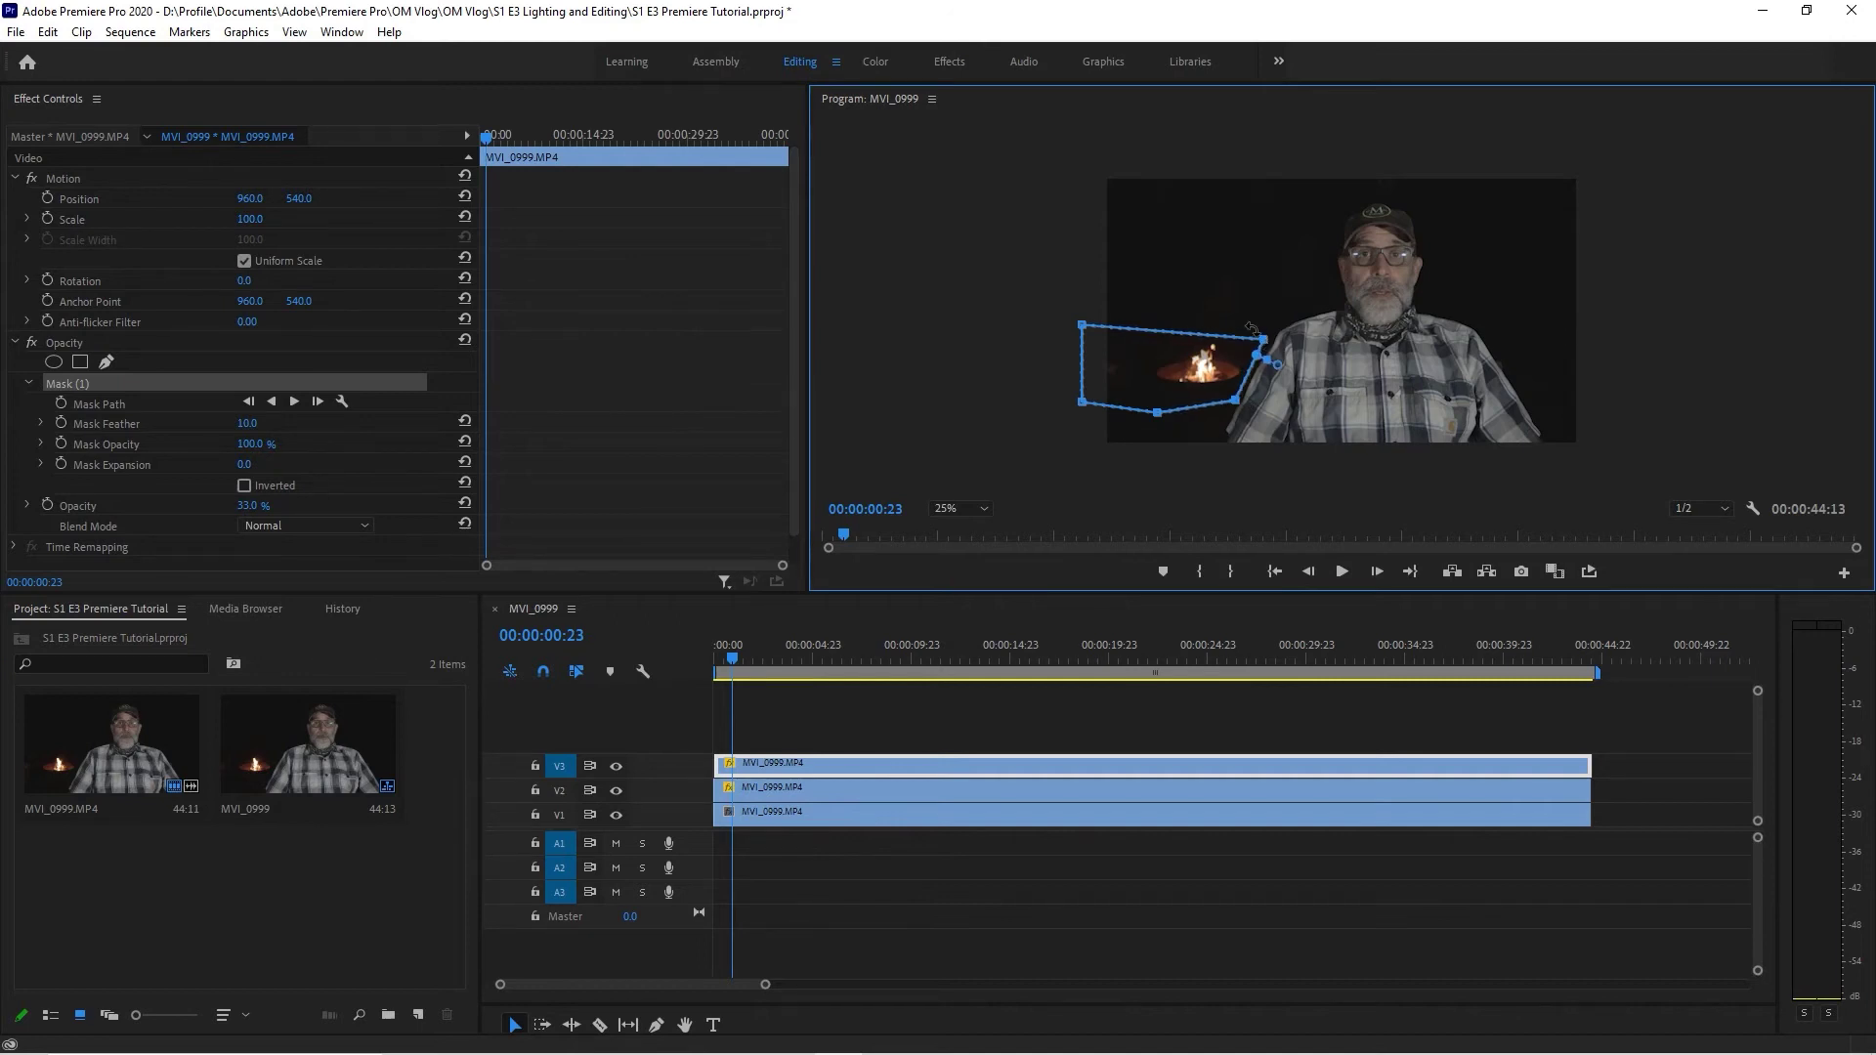
click(245, 486)
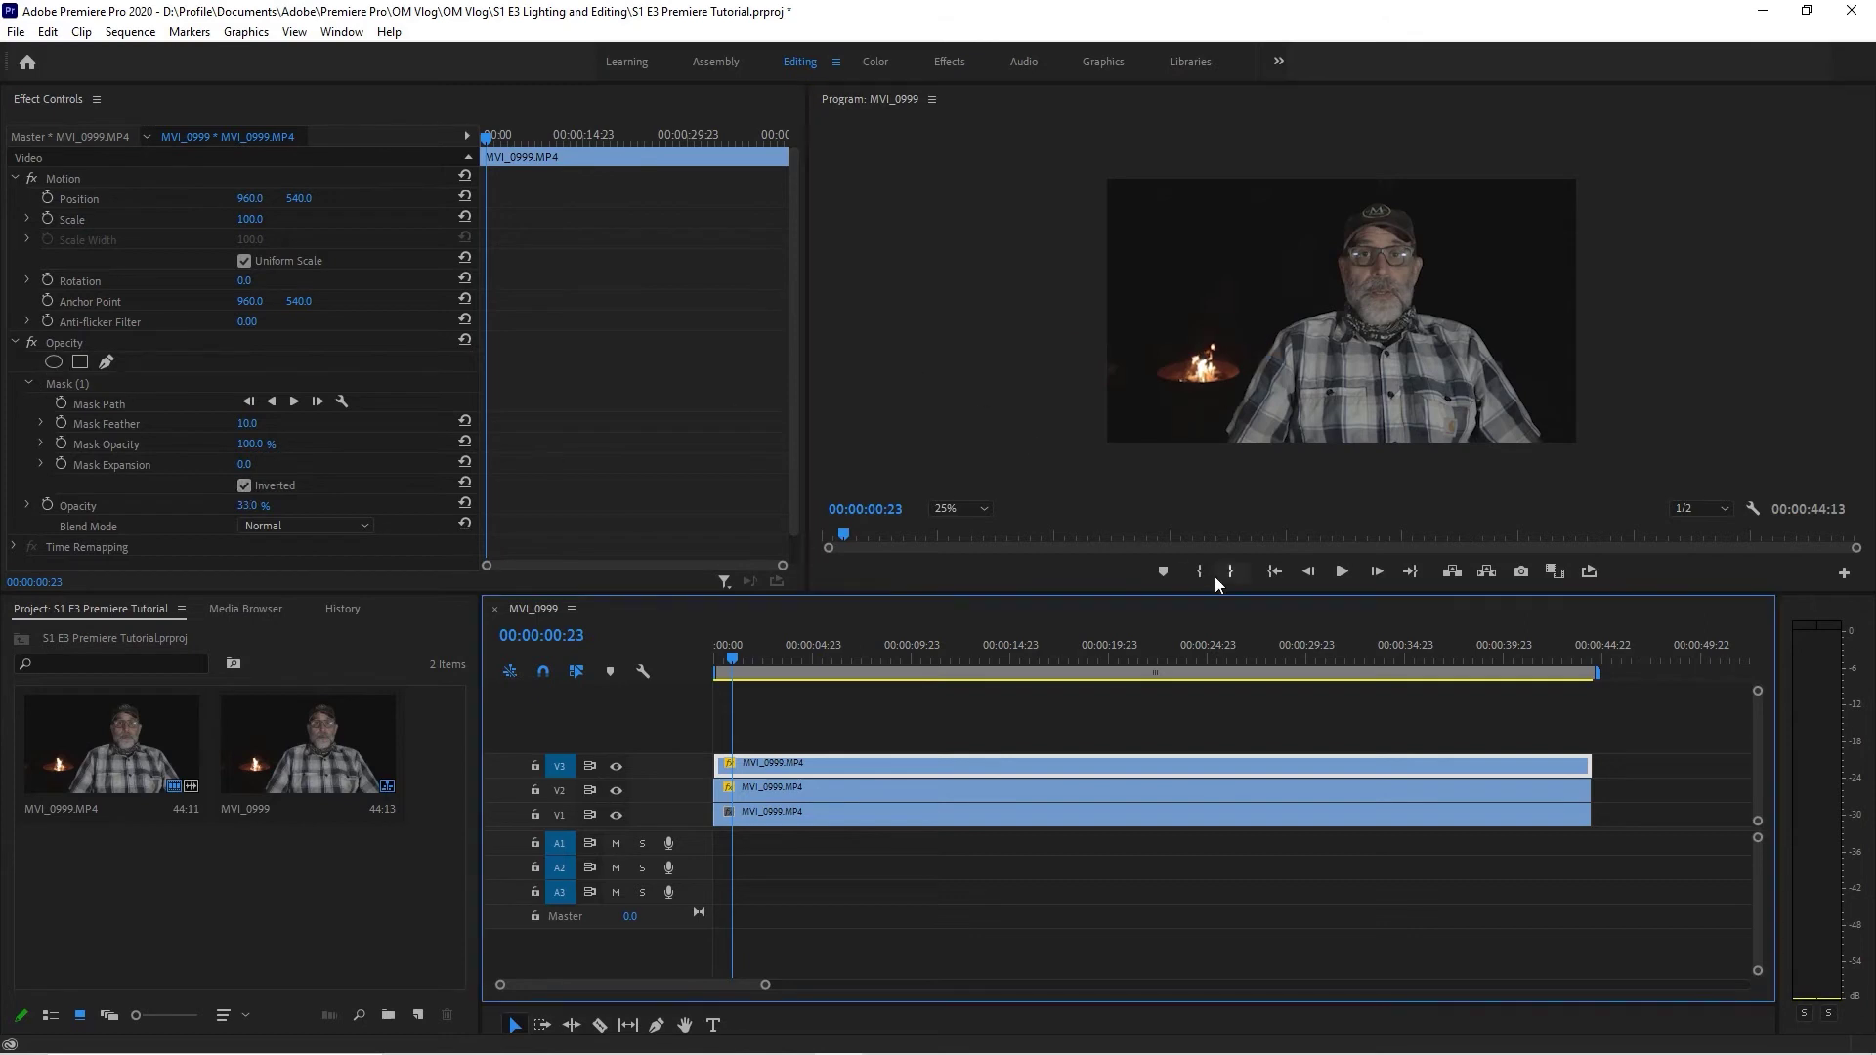
Step: Enlarge the Program monitor, set its zoom level to Fit, and play the sequence to examine the masked fire
drag(1223, 594, 1217, 772)
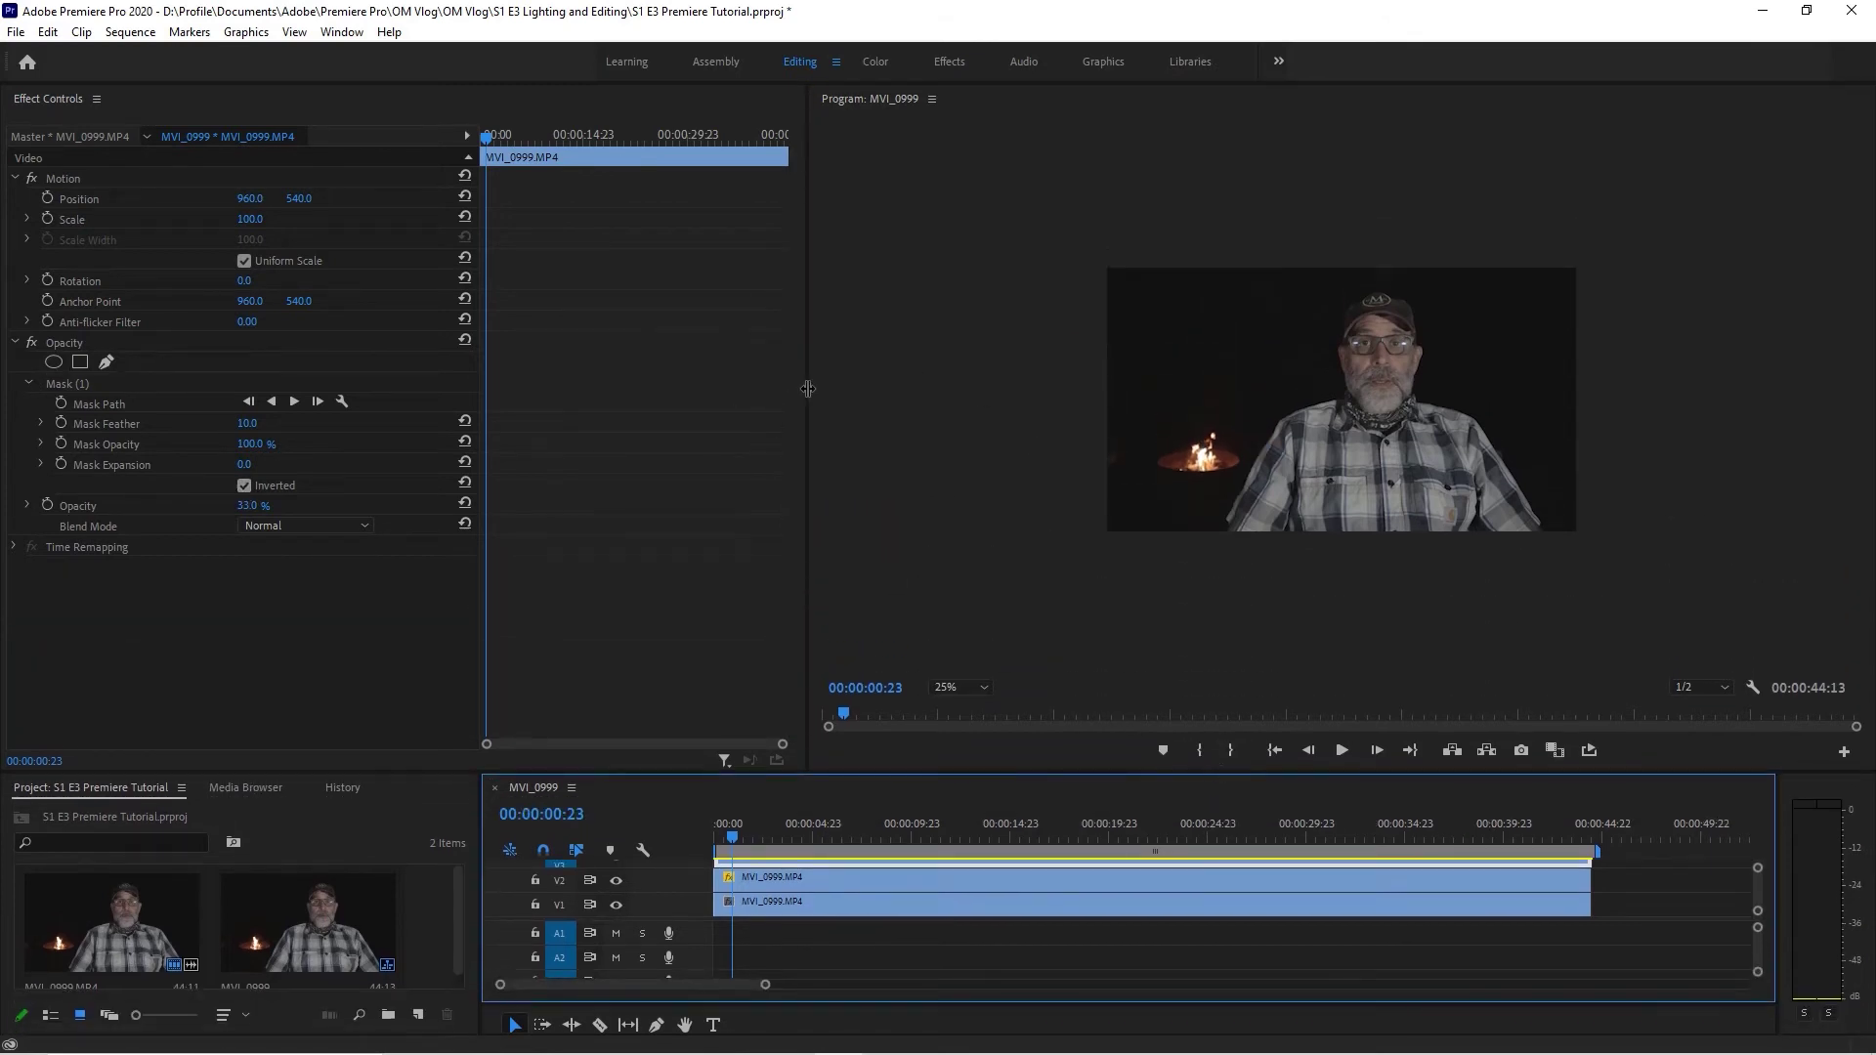
drag(702, 394, 210, 440)
click(376, 688)
click(370, 706)
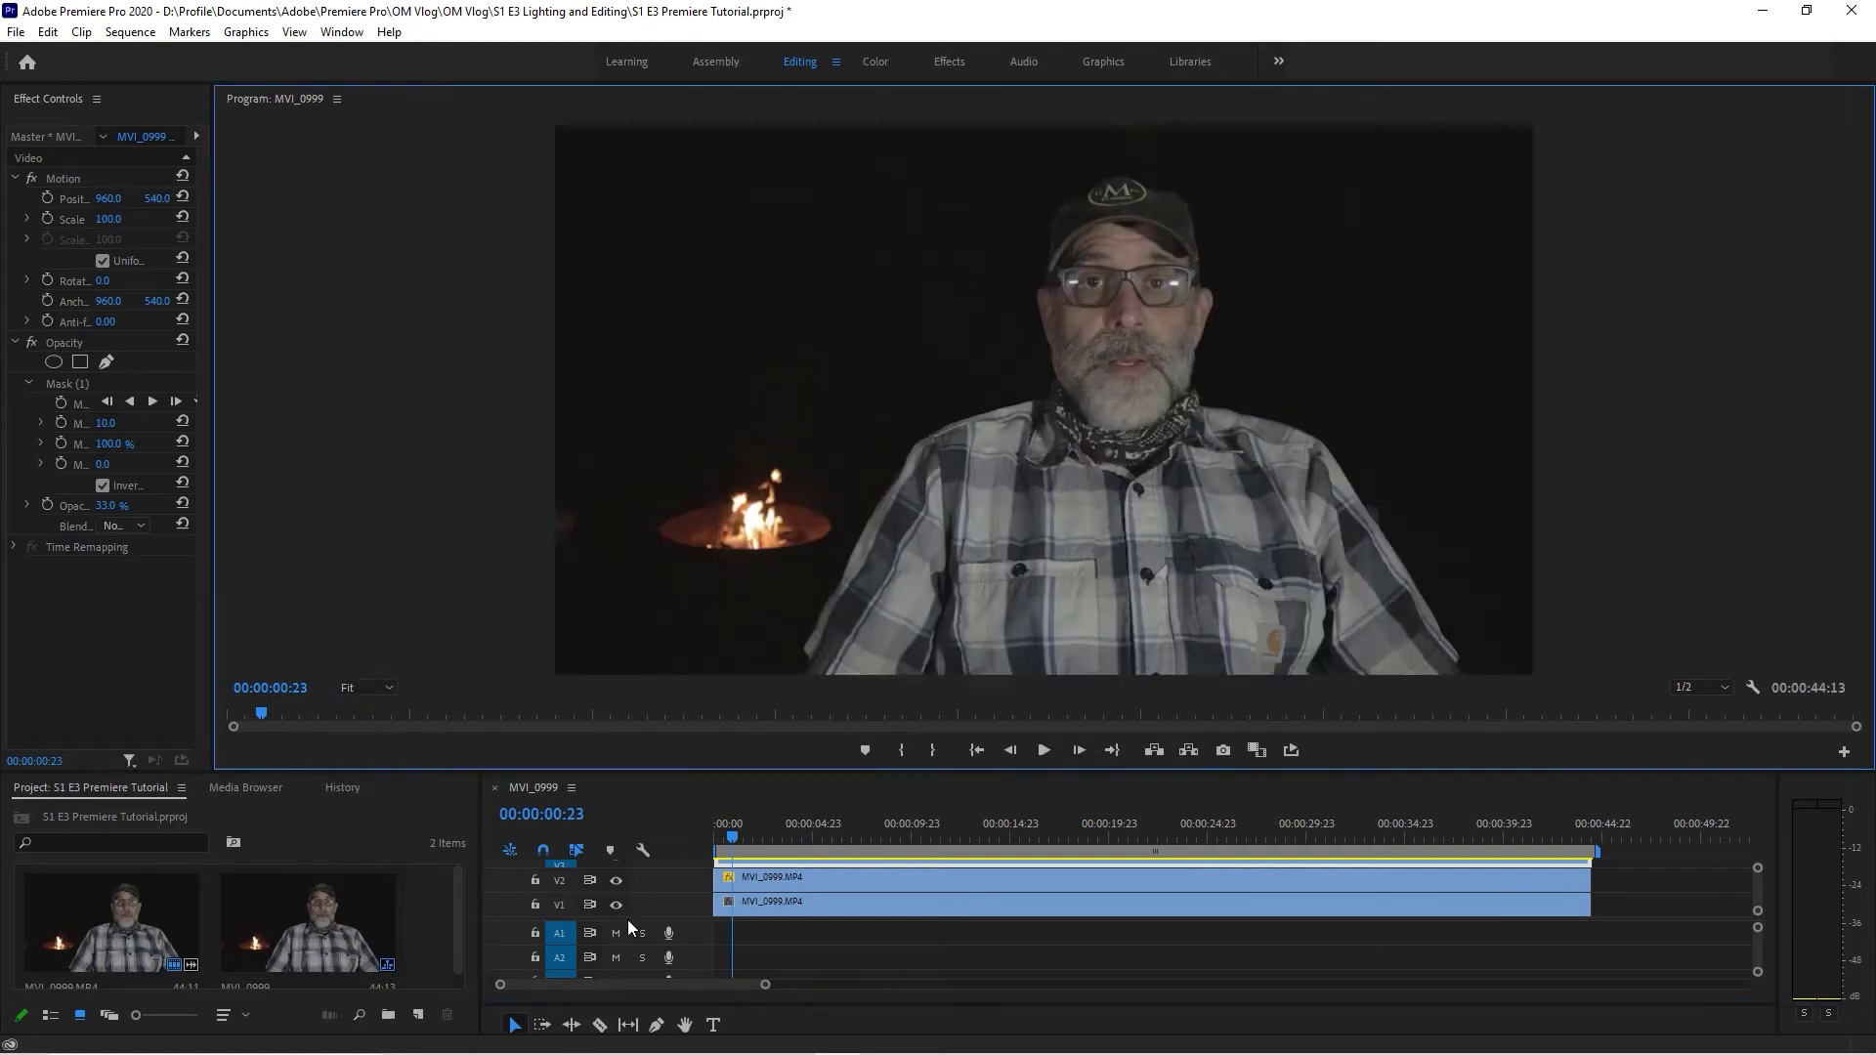
click(1044, 749)
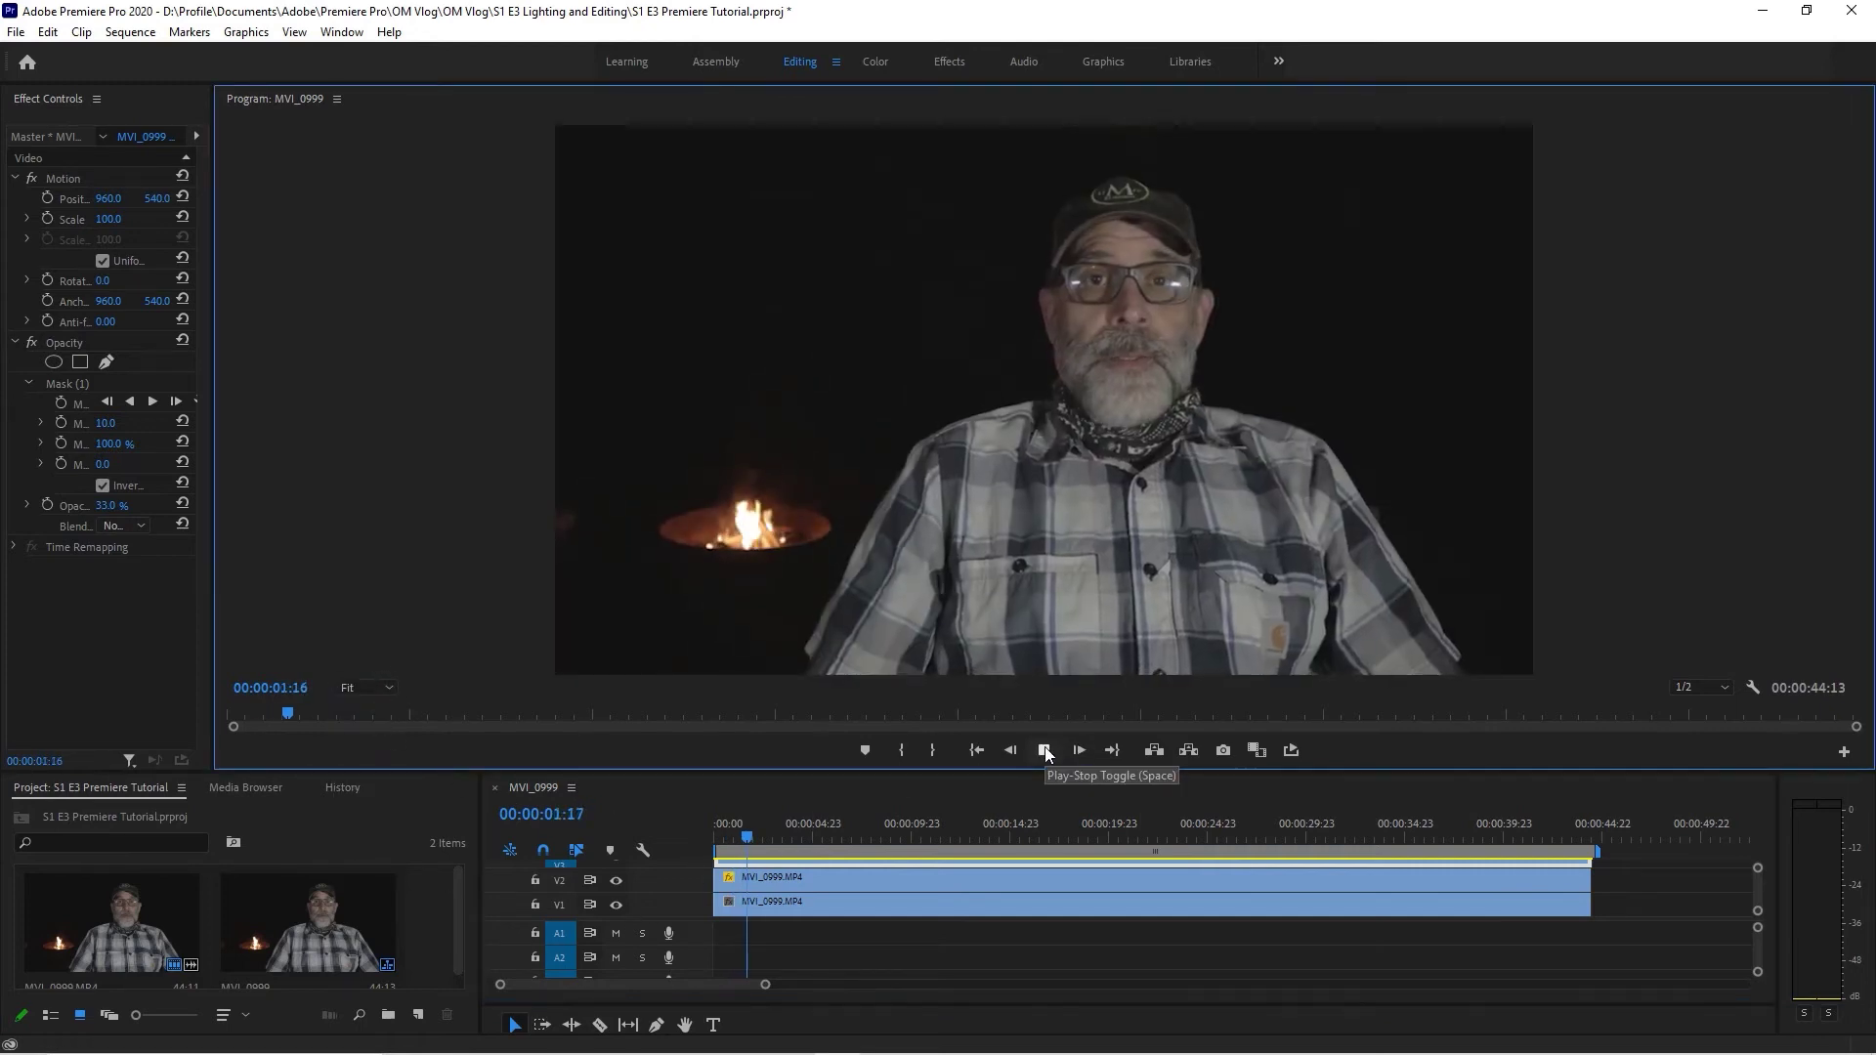